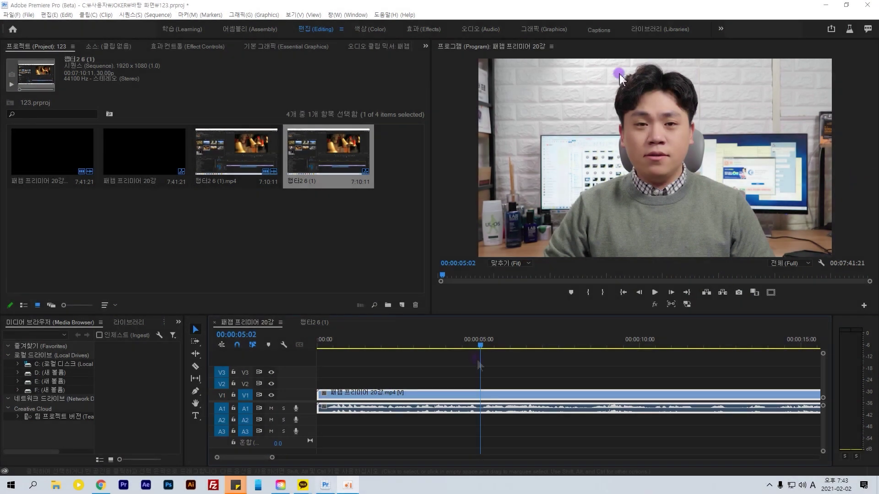
Preview the 챕터2 6 (1) sequence at several points, playing it briefly, and return to the 패캠 프리미어 20강 sequence
left_click(323, 322)
left_click_drag(389, 339, 375, 352)
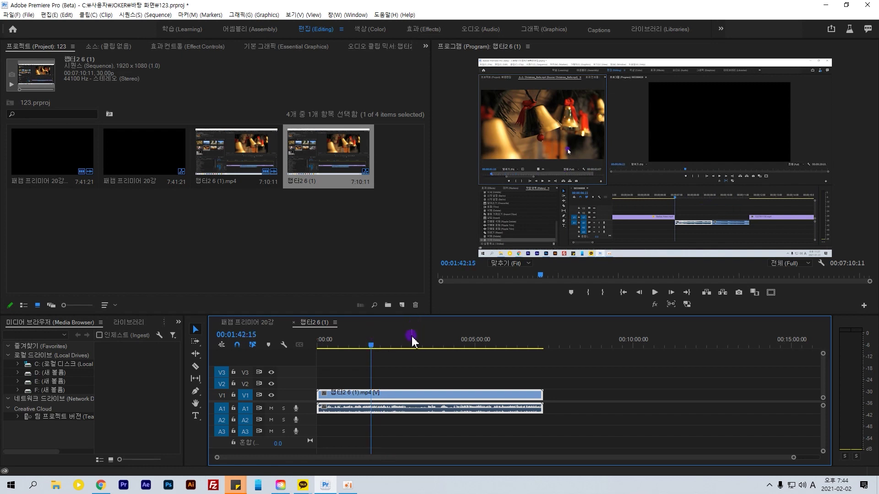
key("space")
key("space")
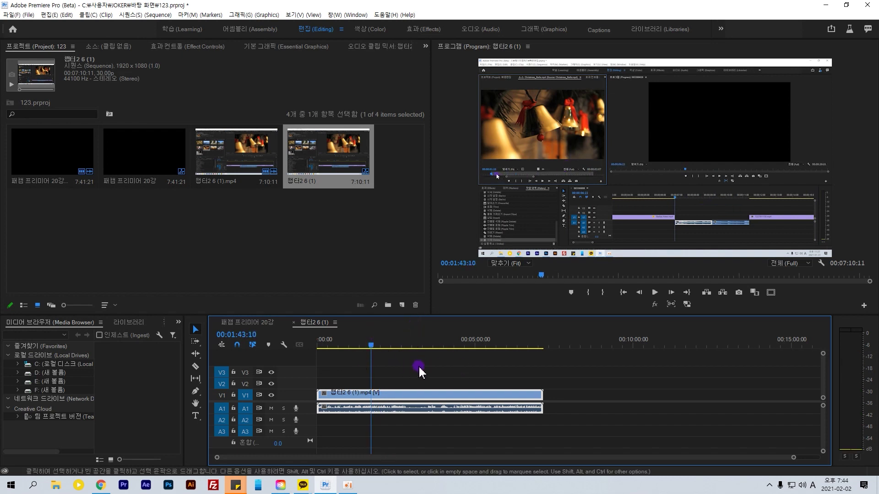
mouse_move(386, 341)
left_mouse_down()
mouse_move(381, 344)
mouse_move(403, 342)
left_mouse_up()
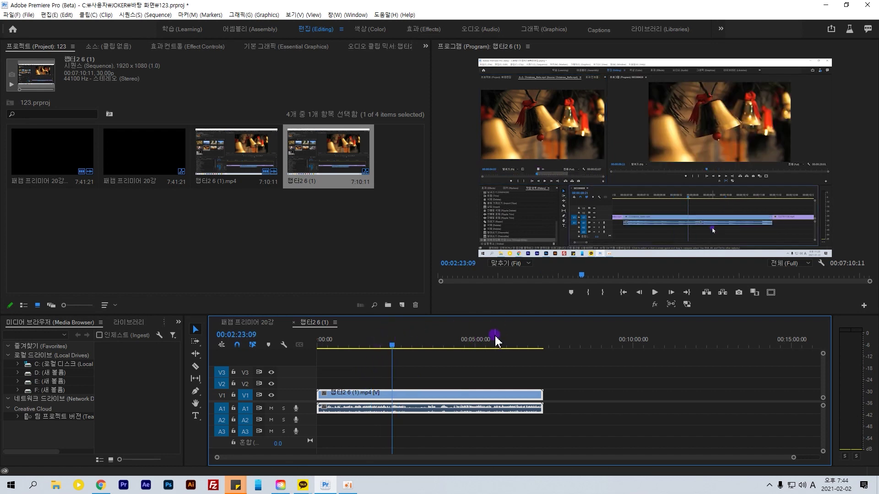
left_click(259, 322)
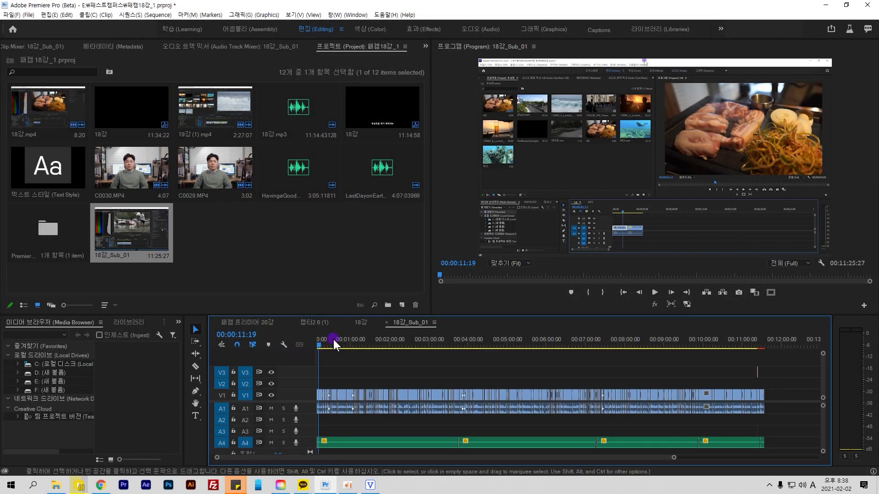
Skim through the 18강_Sub_01 sequence and delete the long clip on video track V3
left_click_drag(336, 348, 618, 349)
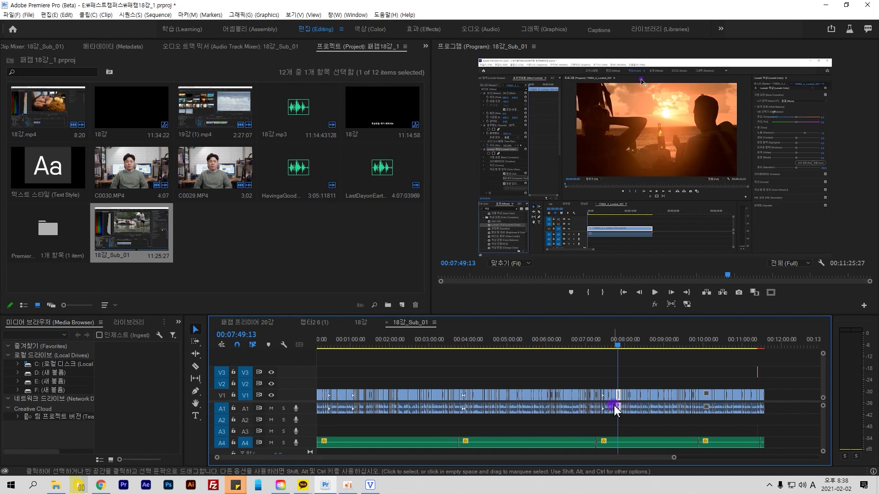
left_click(615, 370)
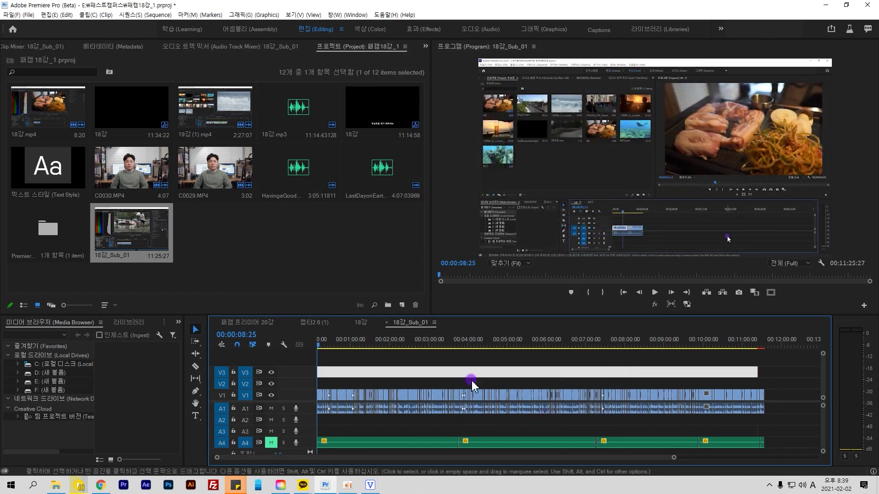
key("Delete")
left_click_drag(444, 347, 358, 347)
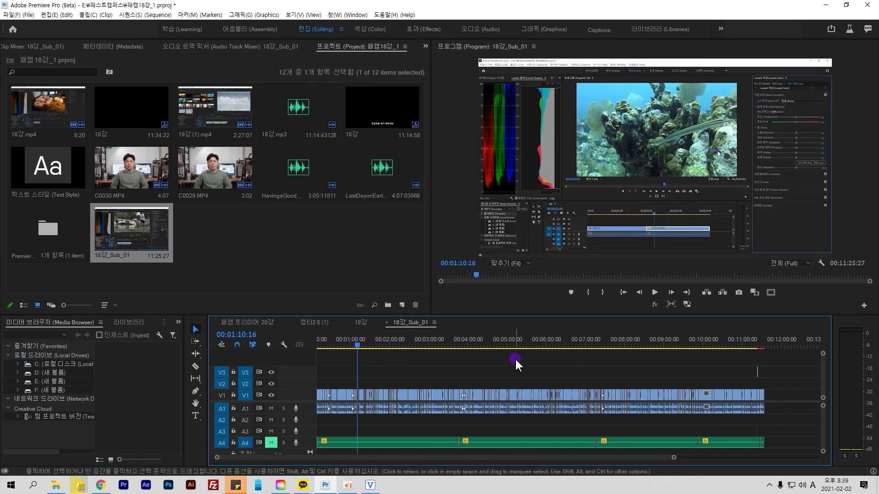
Open the export settings for the 18강_Sub_01 sequence and set the export format to MP3
key("ctrl+m")
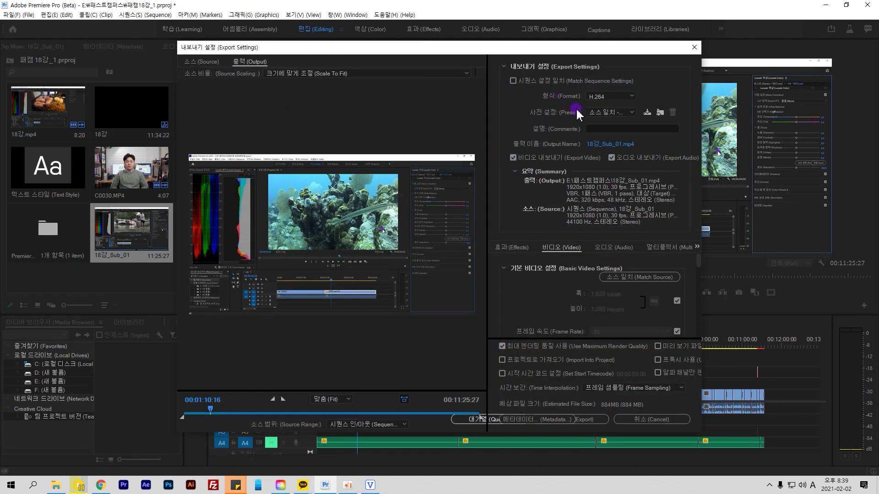
left_click(611, 96)
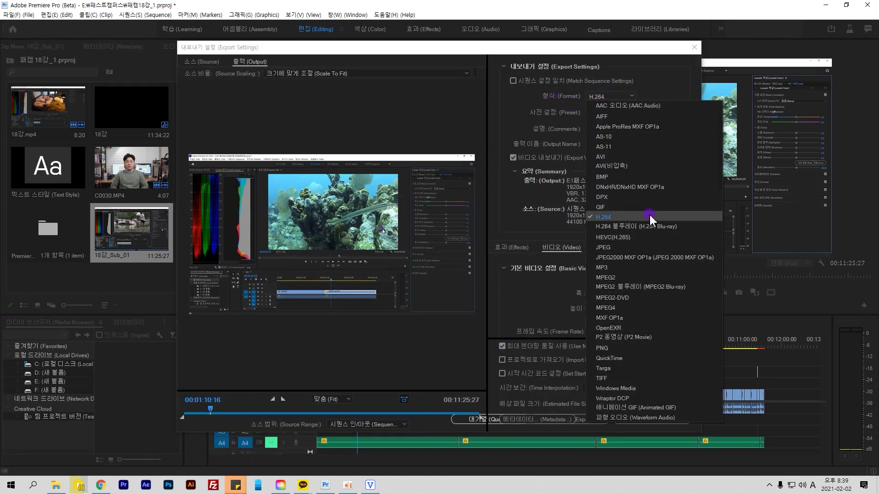
left_click(633, 268)
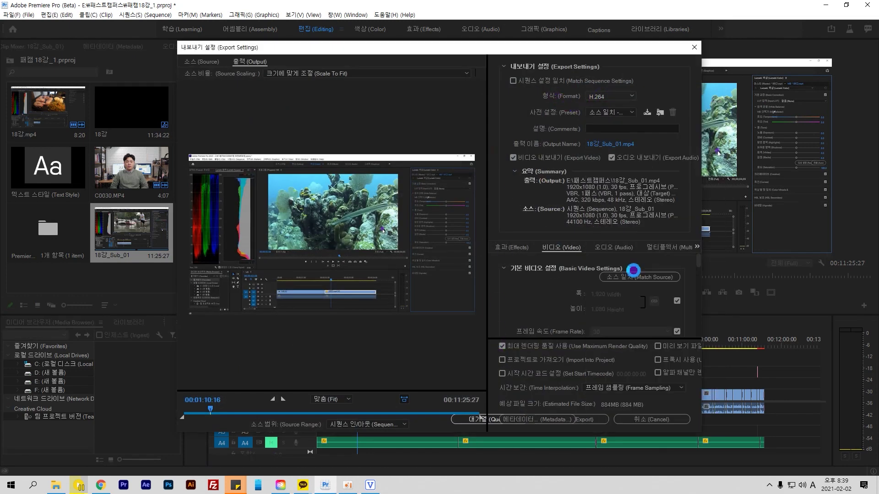
Set the output file to 테스트.mp3 on the desktop and export the audio
left_click(611, 144)
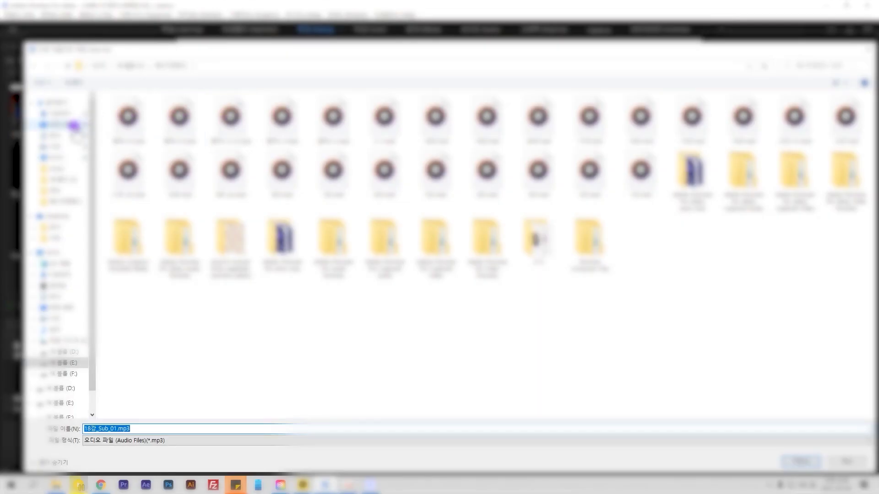
left_click(73, 126)
left_click(185, 427)
type("x")
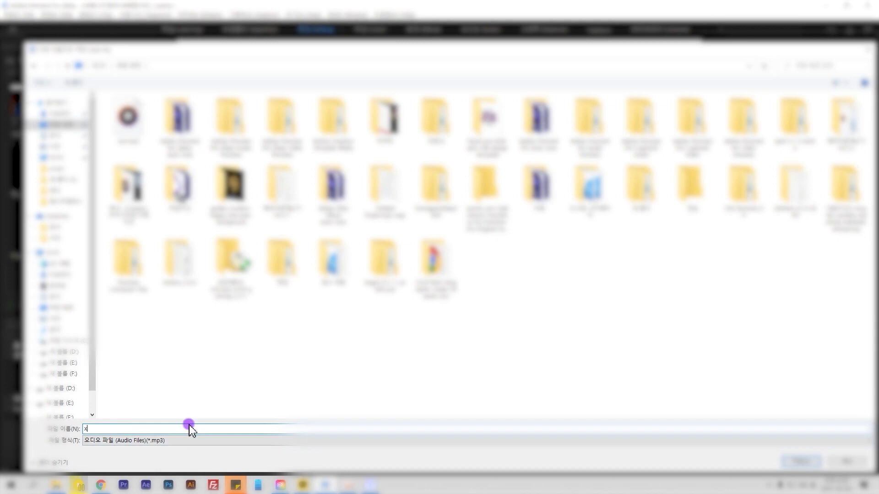
key("BackSpace")
type("테스트")
key("Return")
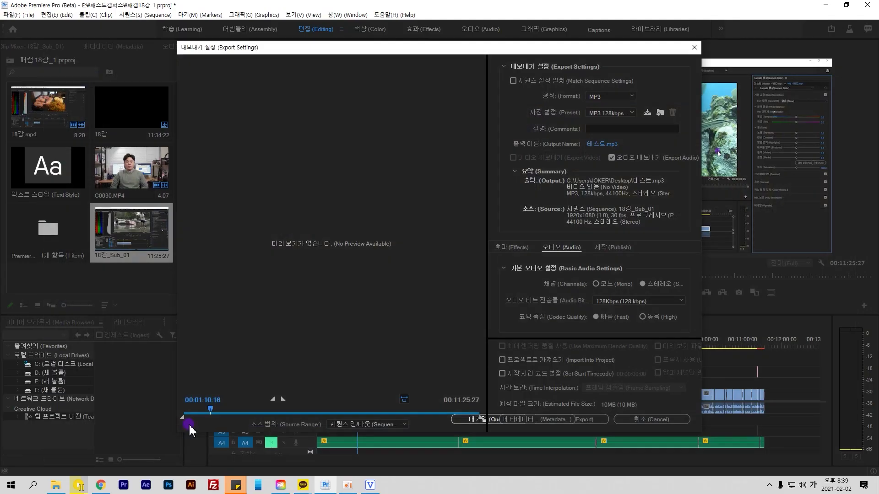
left_click(583, 419)
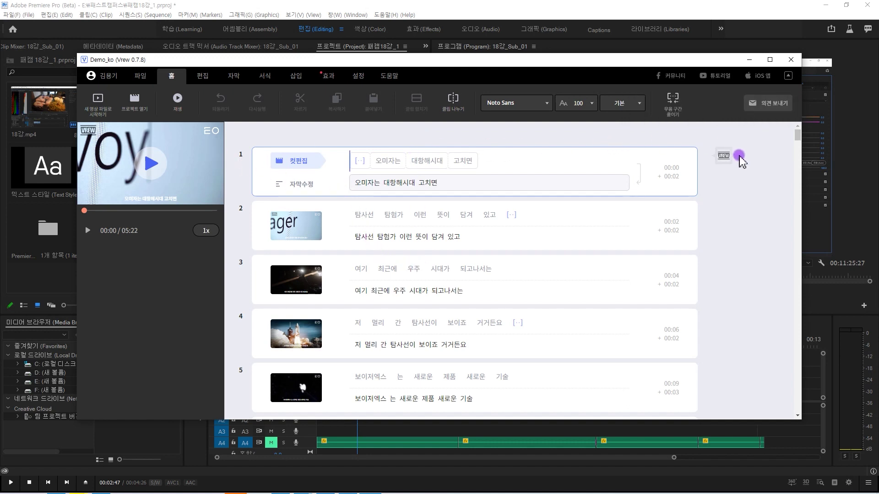
Switch to Vrew and delete the Vrew mark from the demo project, confirming the removal
left_click(725, 163)
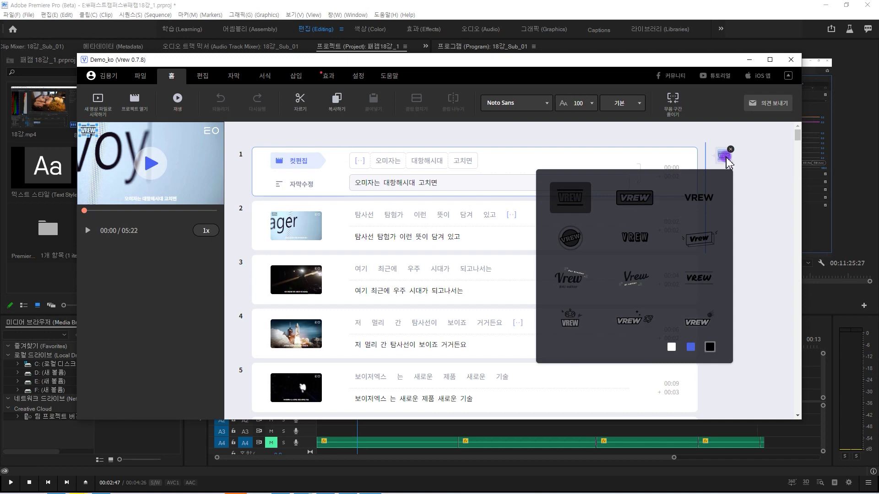
left_click(730, 149)
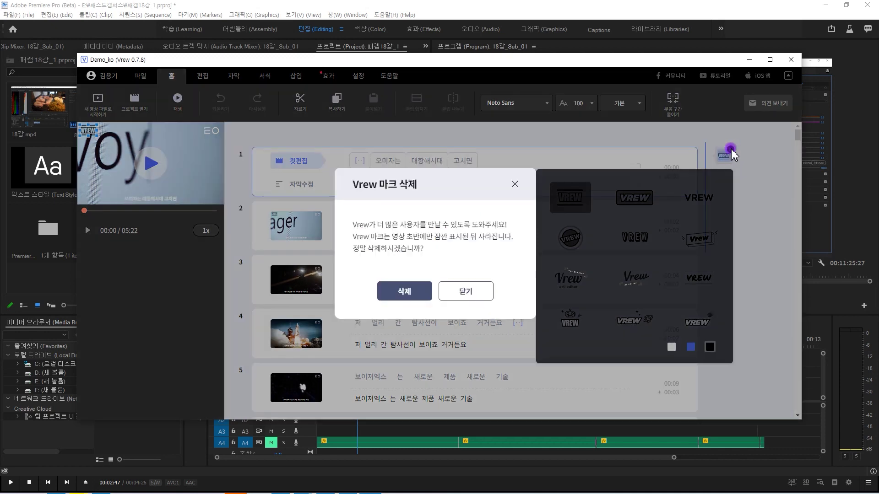
left_click(407, 294)
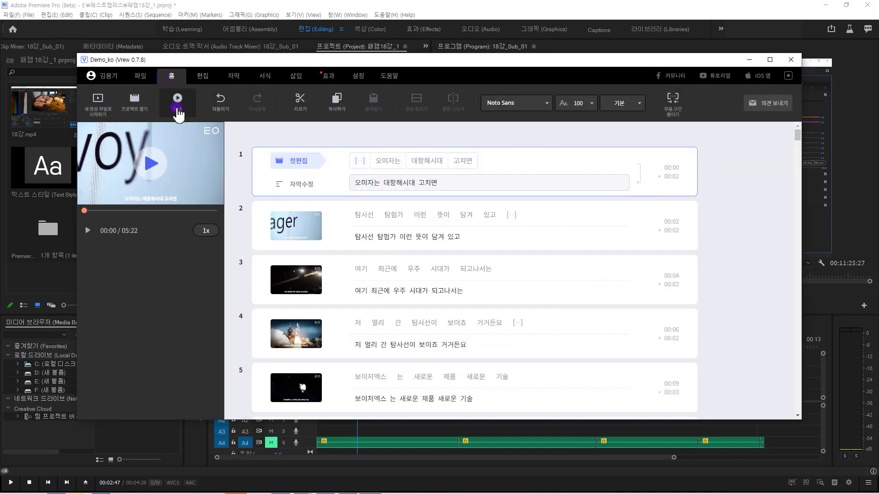
Start a new Vrew project from 테스트.mp3 on the desktop, using Korean (한국어) for speech recognition
left_click(104, 119)
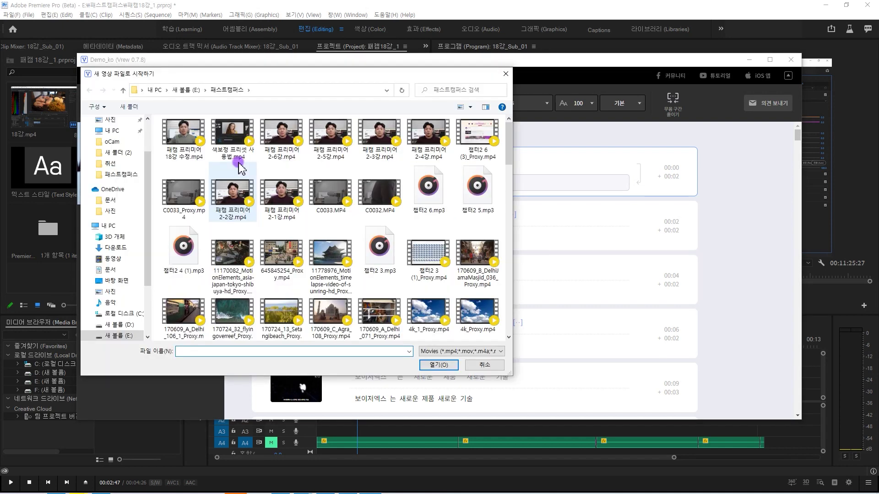
left_click_drag(227, 73, 476, 83)
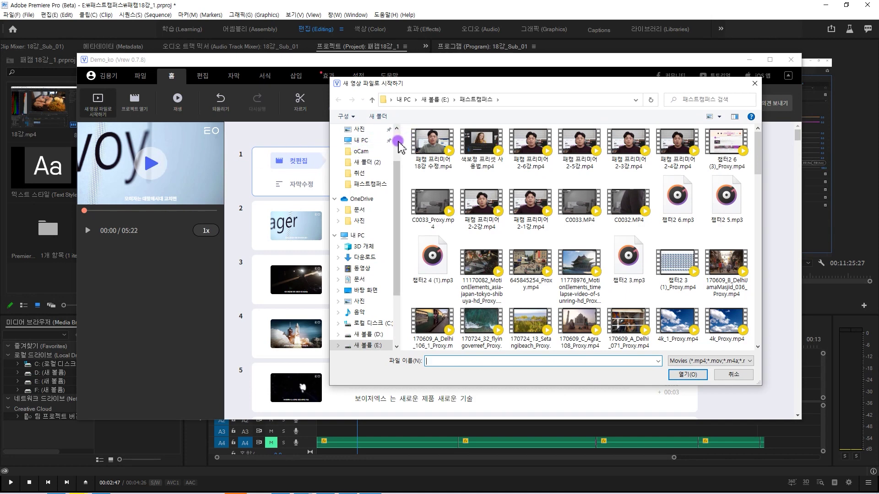
scroll(397, 137, "up", 2)
left_click(379, 158)
left_click(444, 177)
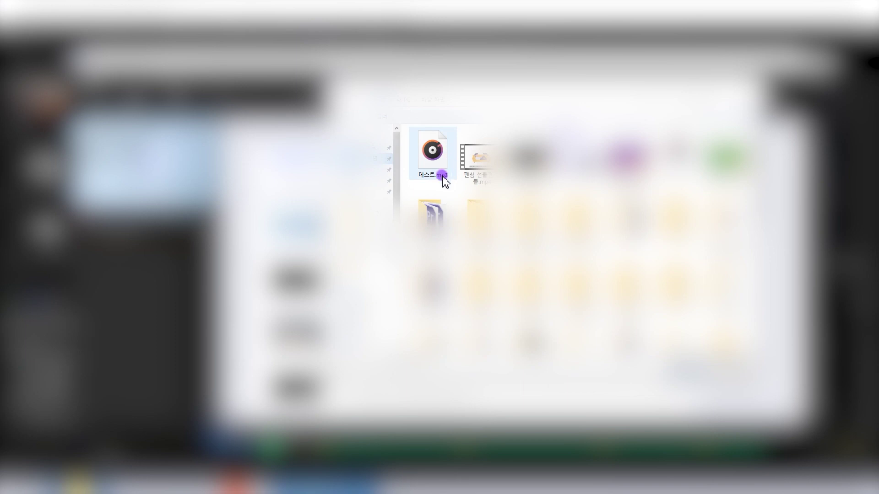
left_click(443, 177)
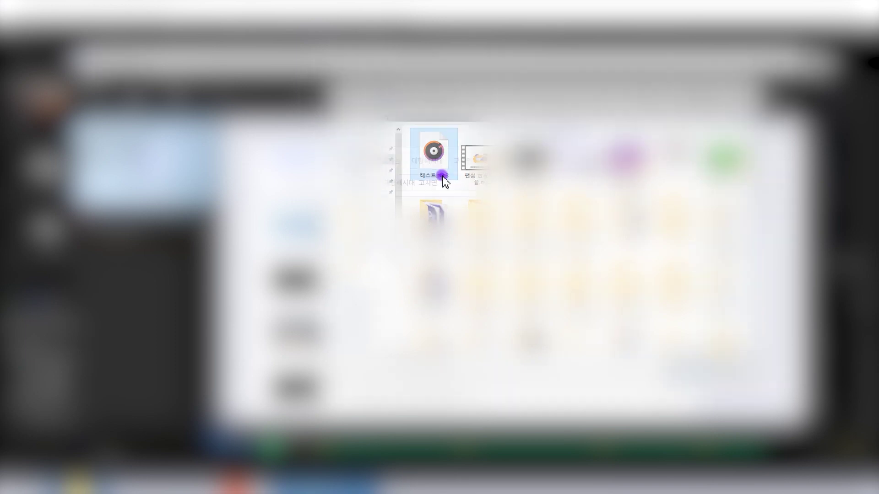
double_click(443, 177)
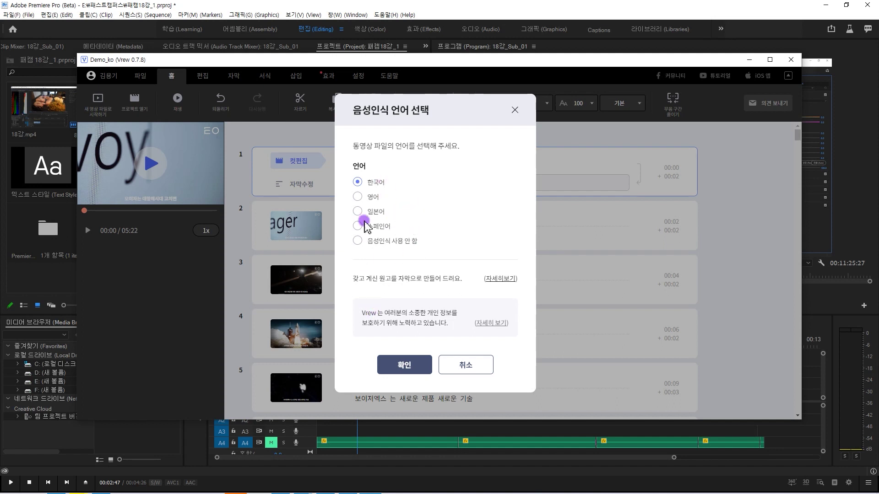
left_click(404, 371)
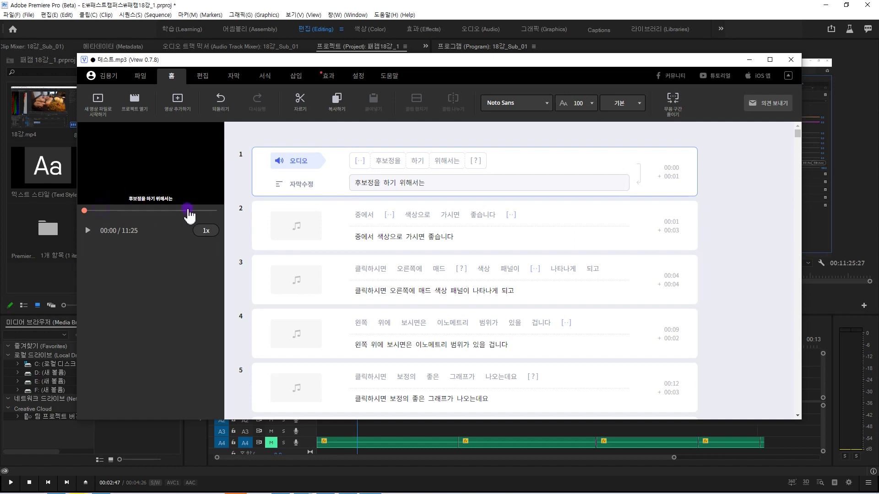
Play the opening of the audio to check the generated subtitles, and open clip 1's subtitle text for editing
left_click(107, 211)
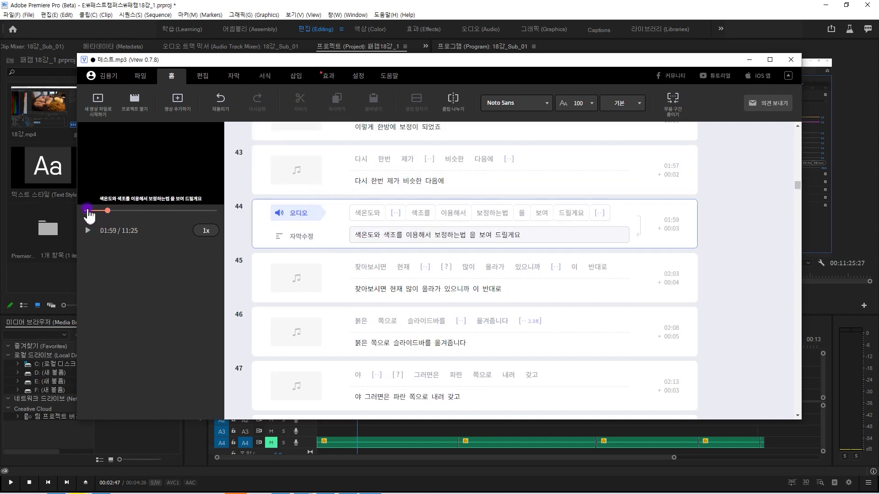
left_click(87, 211)
left_click(88, 230)
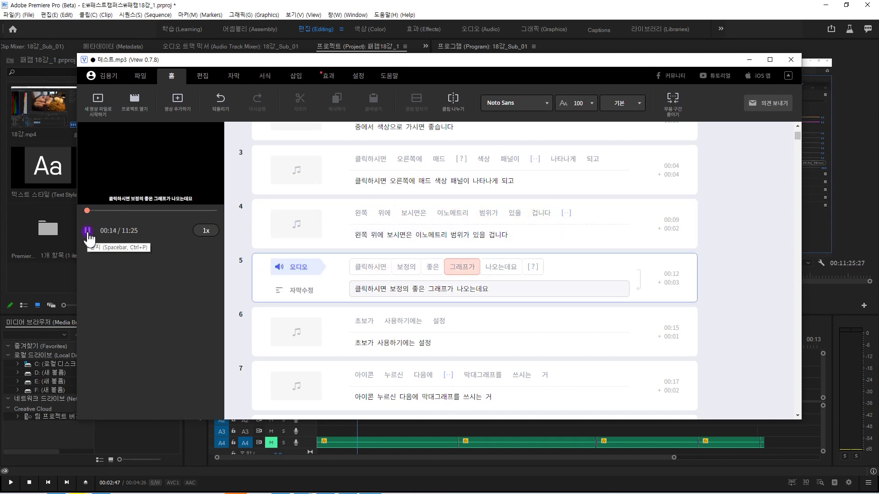
left_click(88, 232)
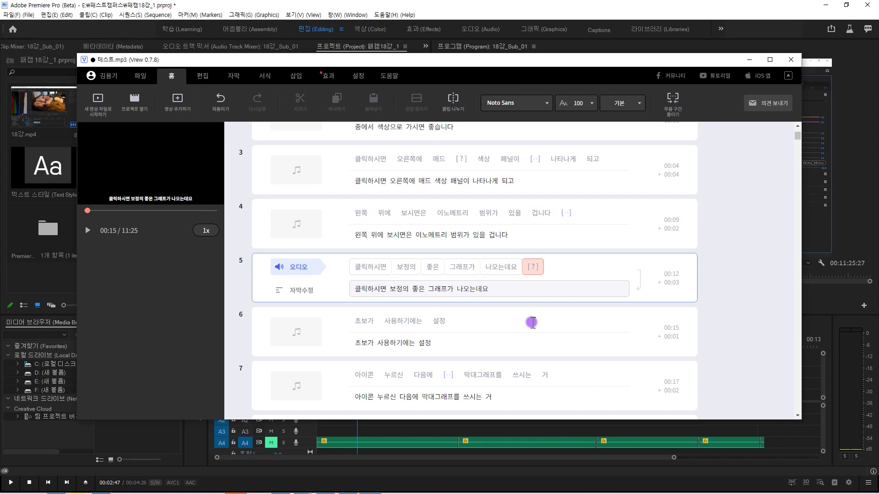
scroll(673, 298, "up", 3)
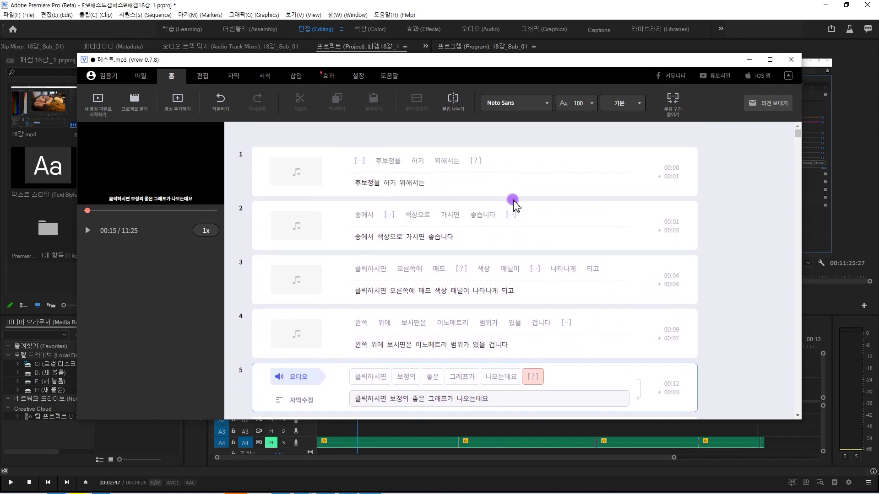
left_click(314, 178)
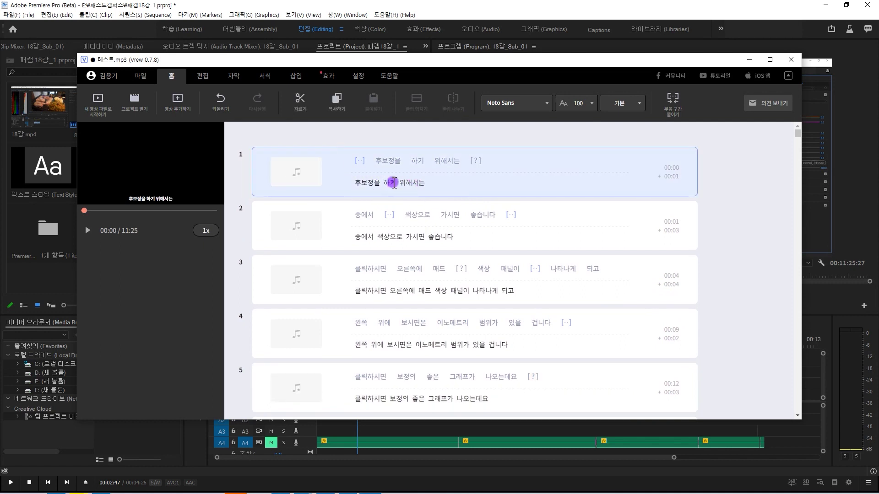
left_click(394, 182)
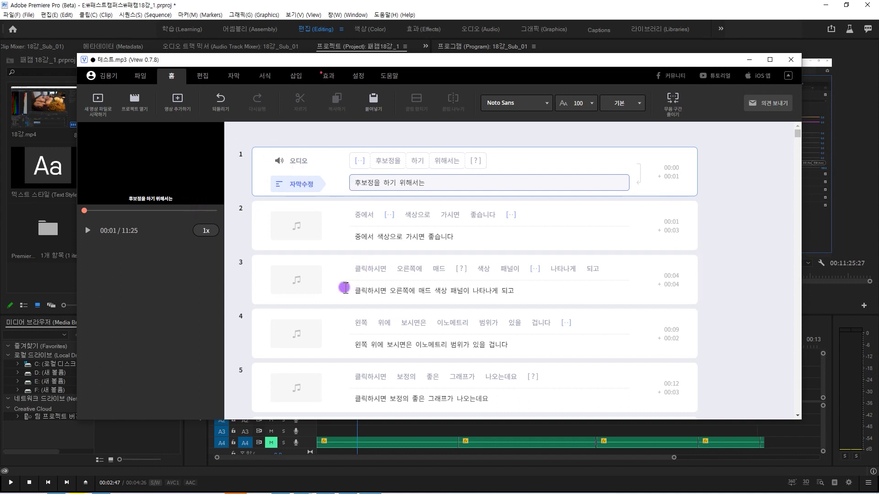
Listen to clip 3 and replace the misrecognized word after 오른쪽에 in its subtitle with 루메트리
left_click(310, 281)
left_click(87, 230)
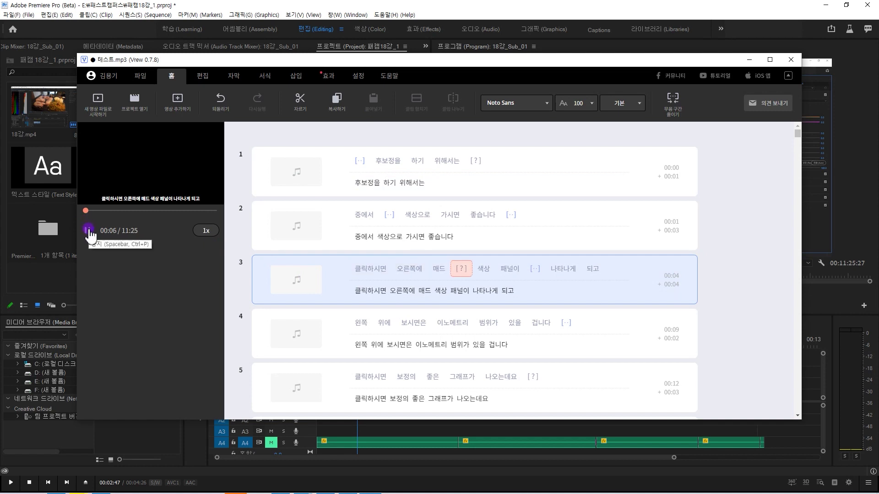
left_click(88, 230)
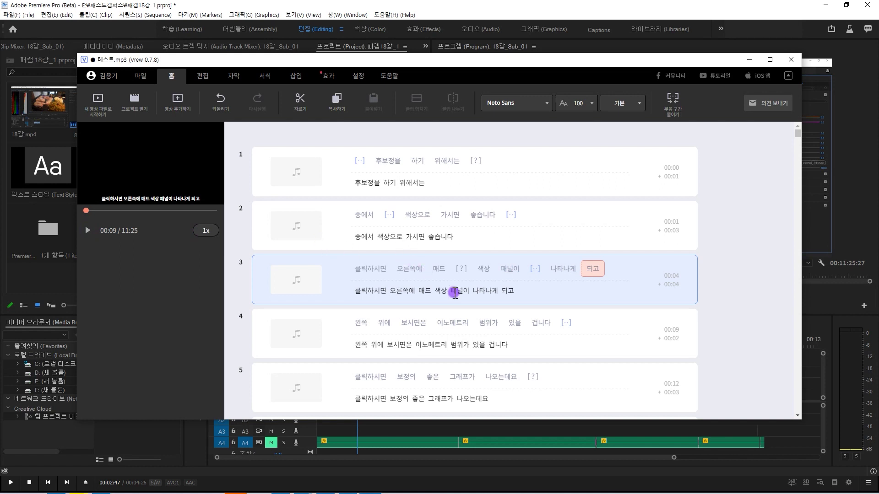
left_click(430, 301)
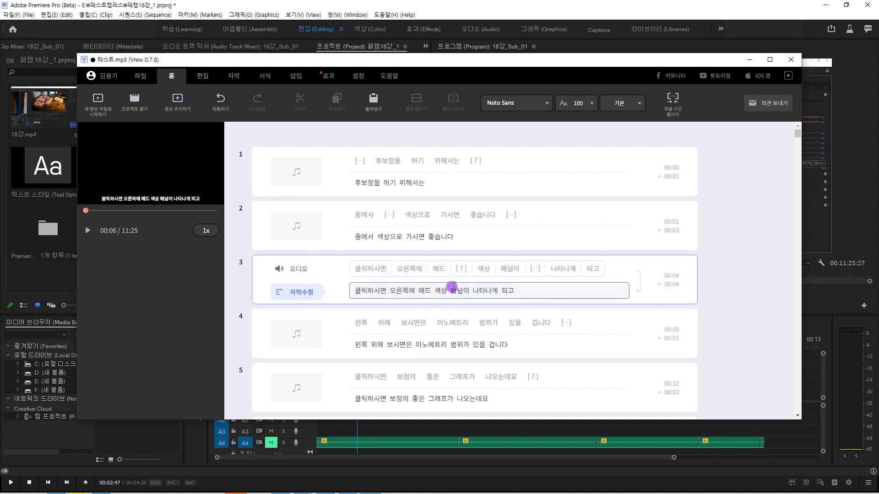
key("BackSpace")
key("BackSpace")
type("루메트")
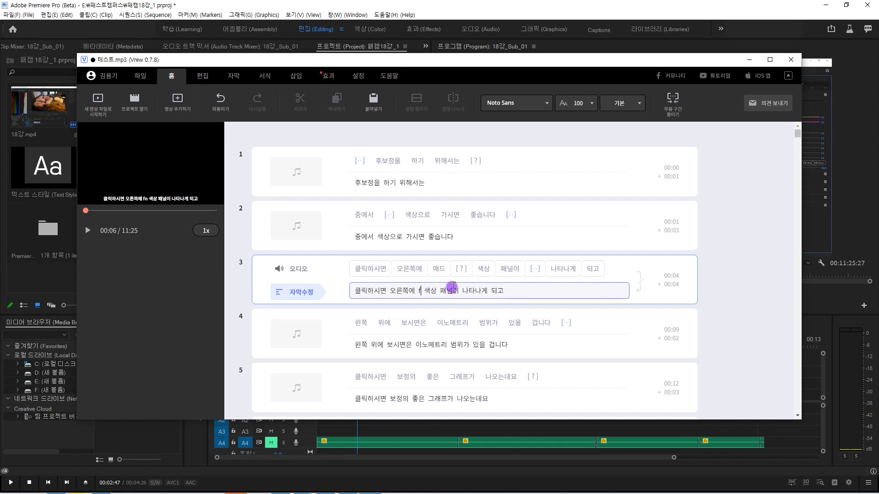
type("리")
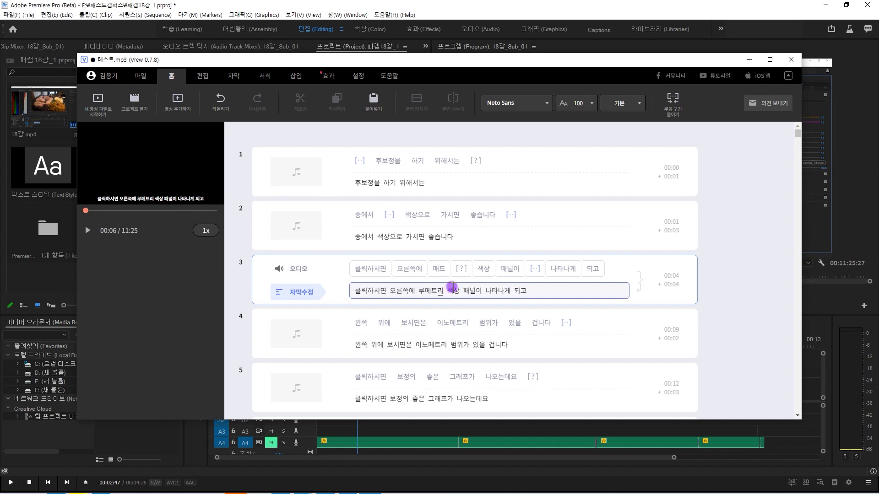
Listen to clip 4 and replace the misrecognized 이노메트 in its subtitle with 루메트리 copied from clip 3
left_click(326, 312)
left_click(87, 231)
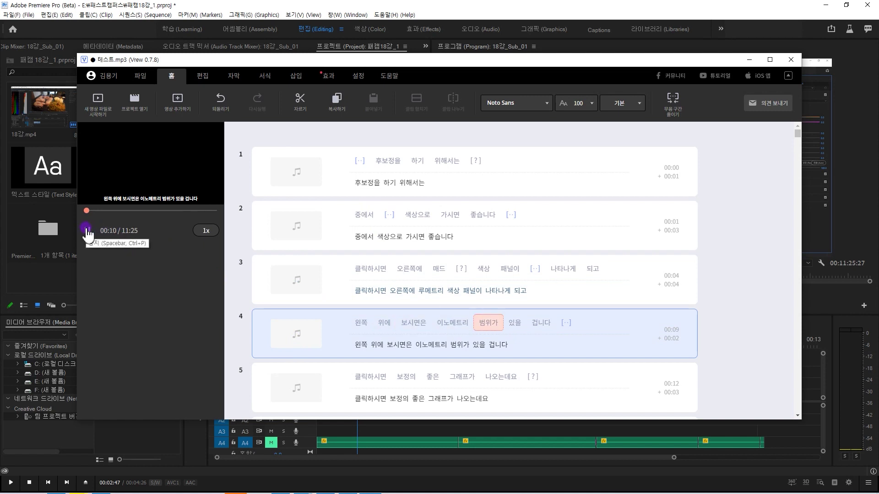
left_click(87, 231)
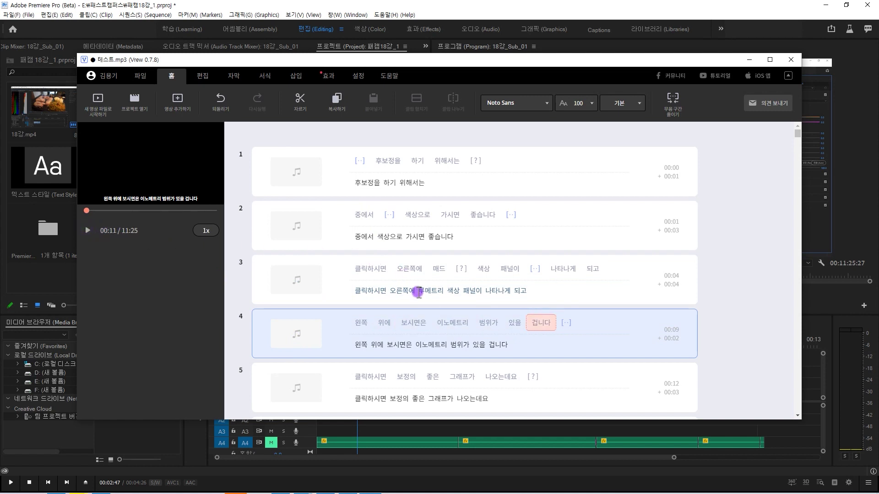
left_click_drag(419, 293, 440, 292)
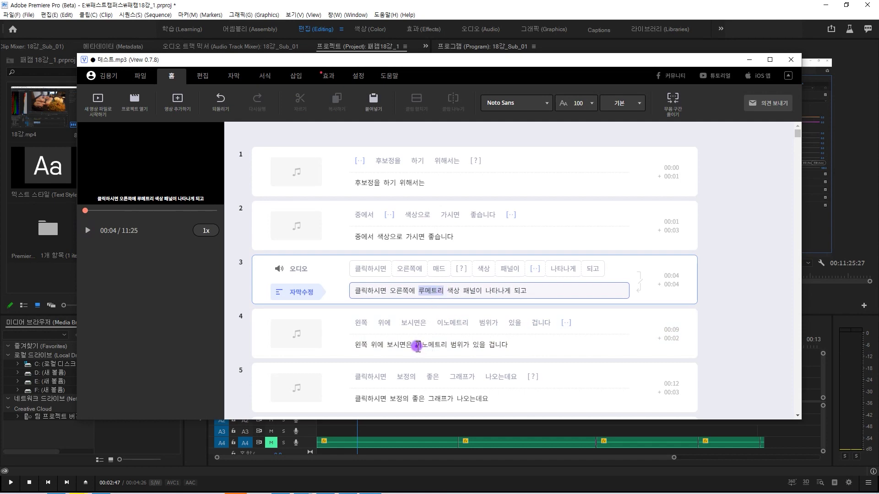
left_click_drag(418, 347, 438, 344)
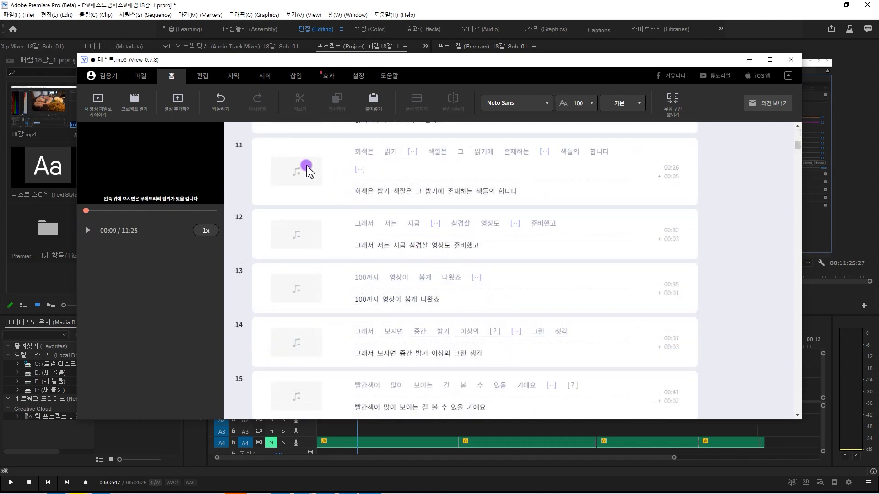
Listen to clip 11 and correct the end of its subtitle to 색들을 의미합니다
left_click(306, 165)
left_click(88, 230)
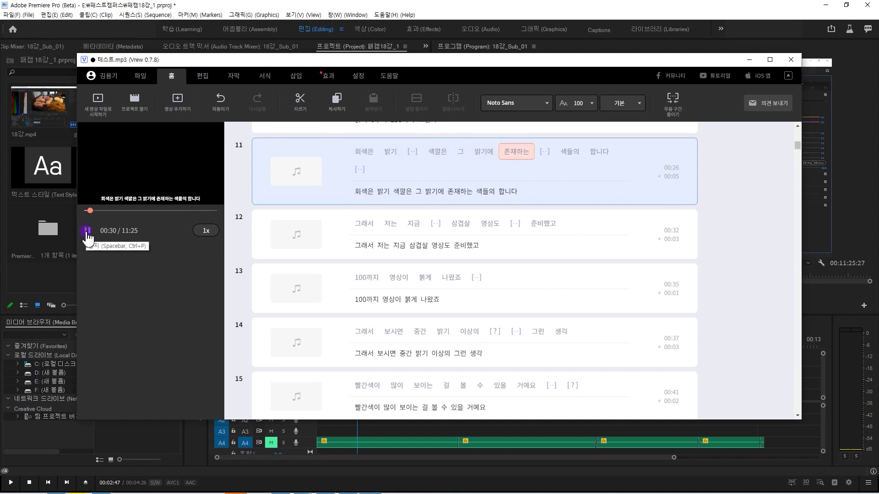
left_click(88, 232)
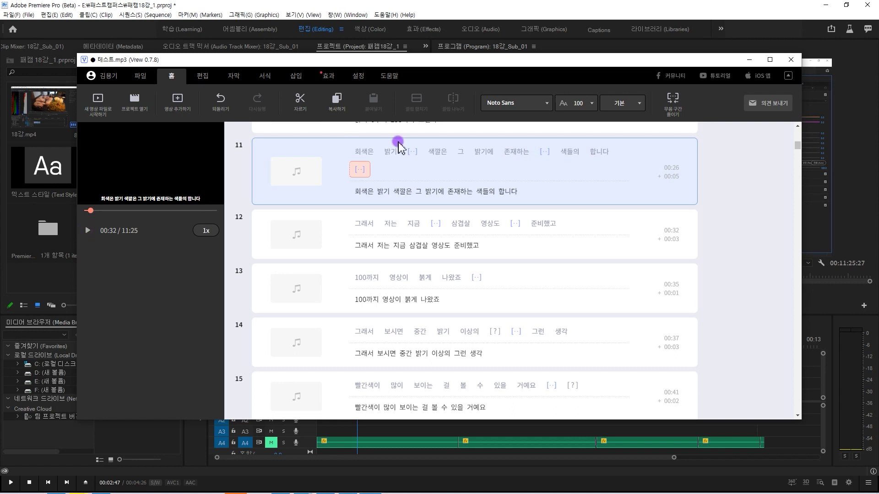
left_click(496, 191)
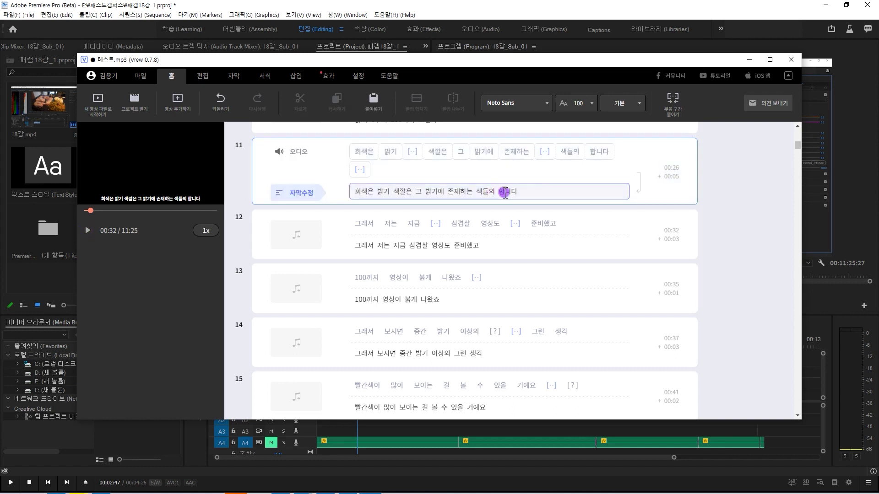
left_click_drag(501, 192, 549, 189)
key("BackSpace")
type("으 의미합니다")
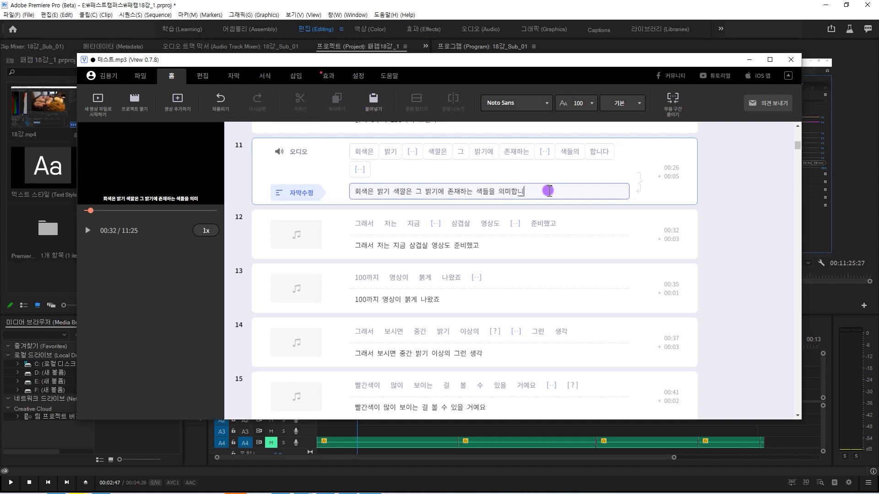
Replay clip 11 and insert the missing word 나머지 before 색깔은 in its subtitle
scroll(524, 277, "down", 5)
scroll(519, 277, "up", 2)
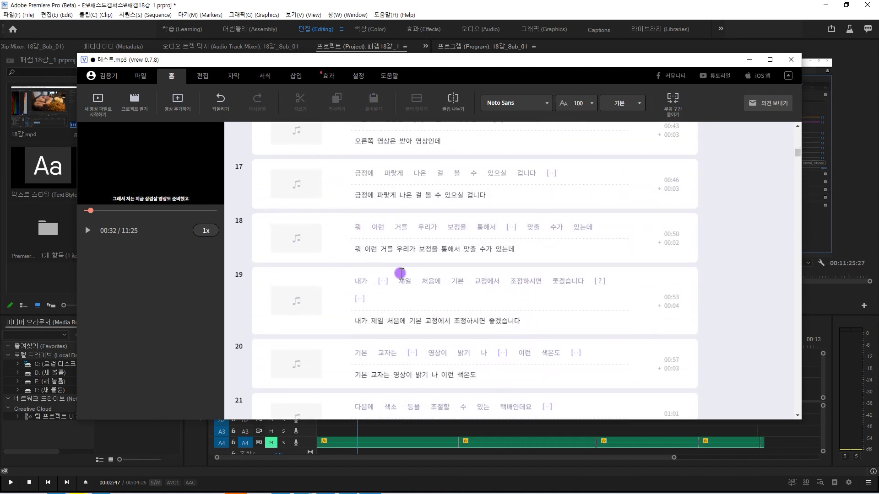
left_click(438, 249)
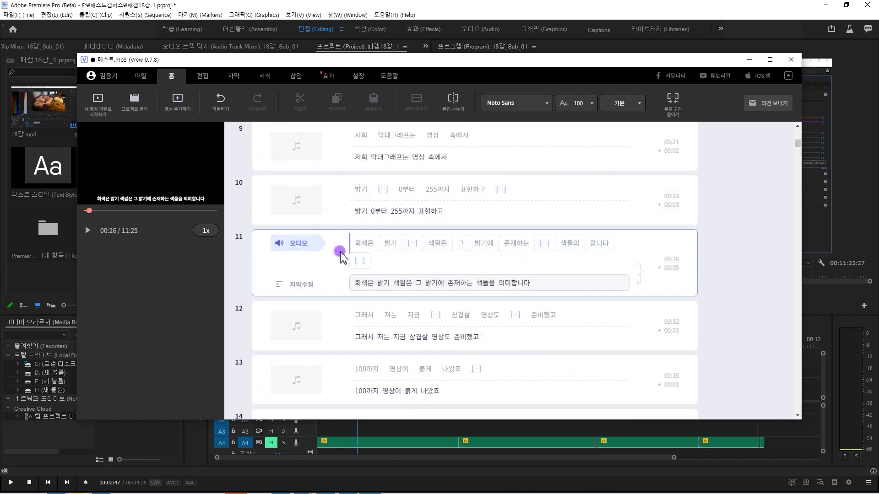
left_click(88, 231)
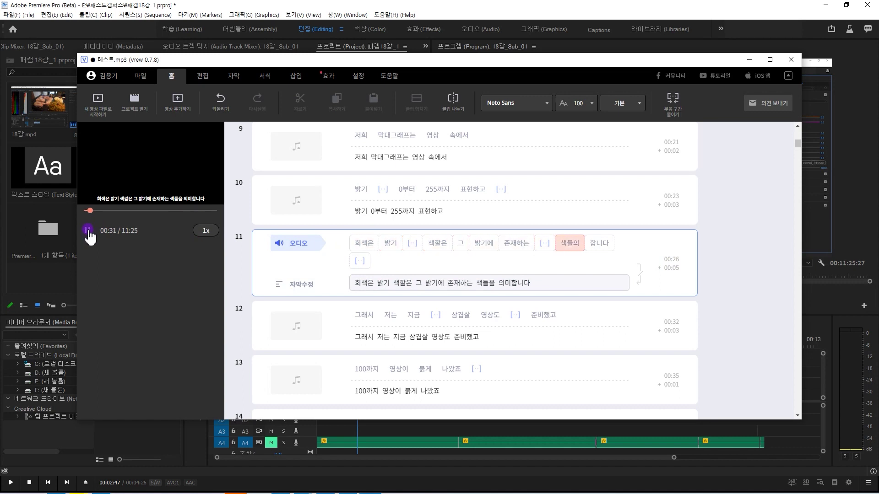
left_click(89, 233)
left_click(392, 283)
type("ㄴ")
type("나머지")
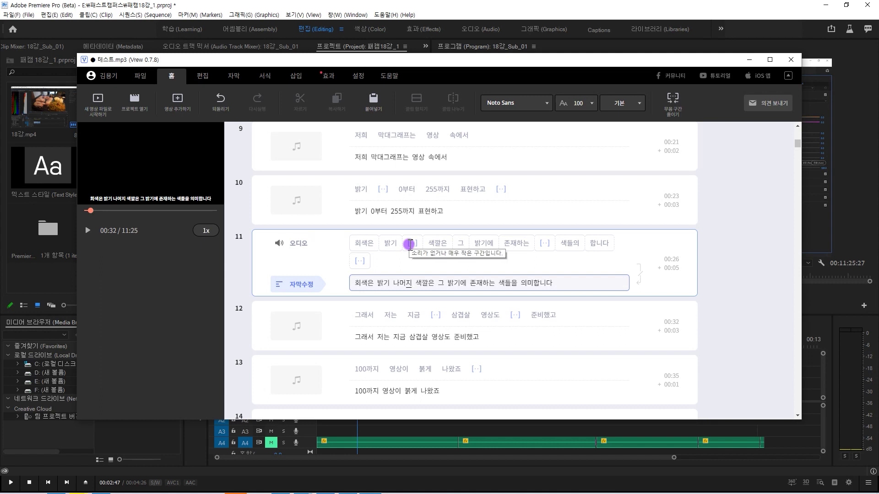
Split clip 11 before 색깔은 and play both resulting clips to check the subtitle timing
left_click(465, 249)
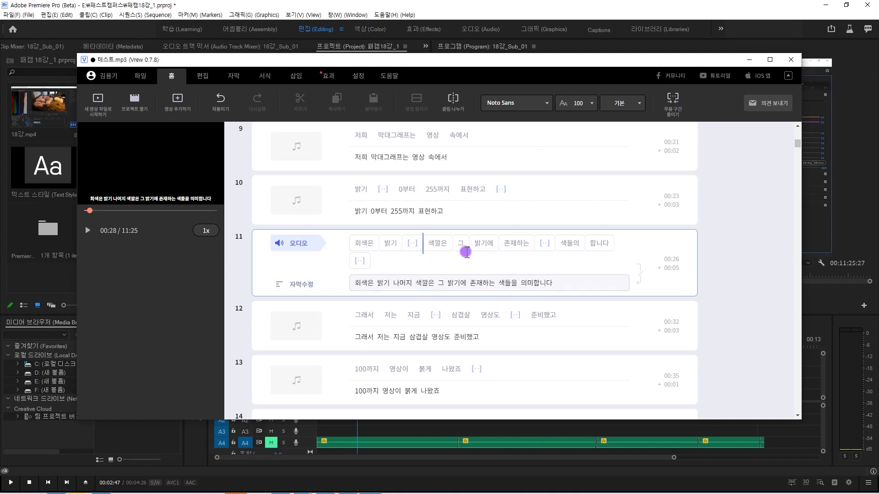
key("Return")
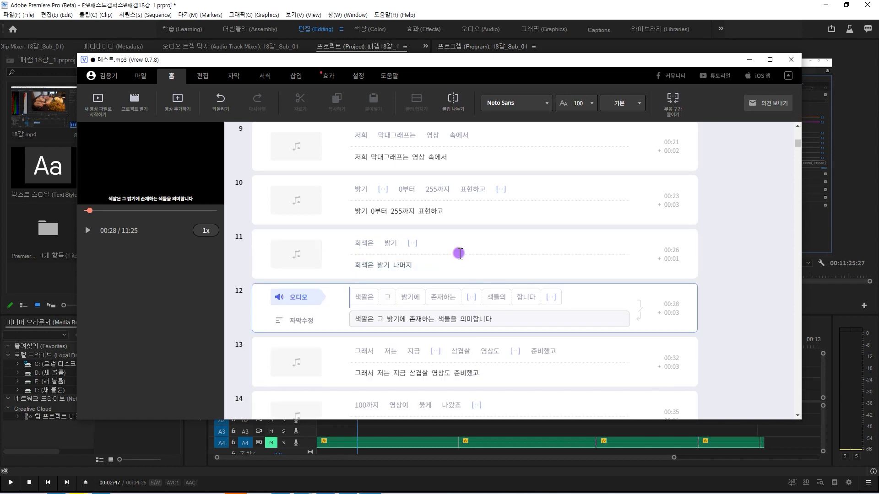
left_click(363, 249)
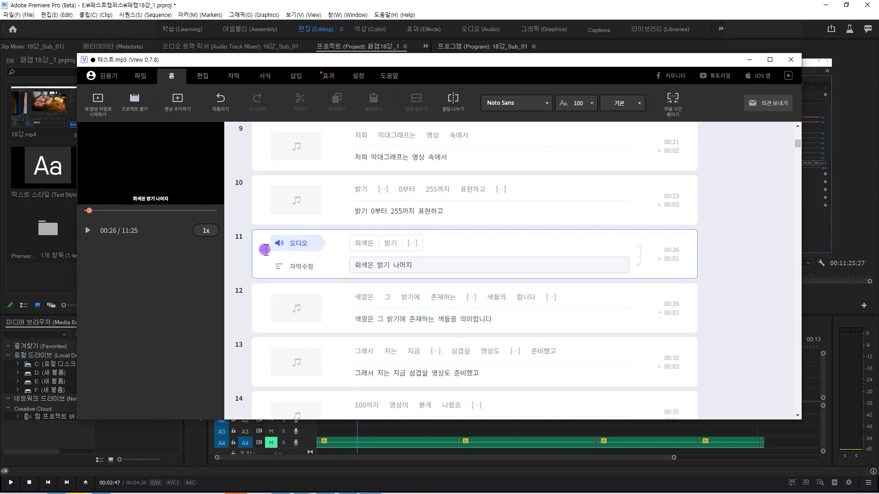
left_click(90, 232)
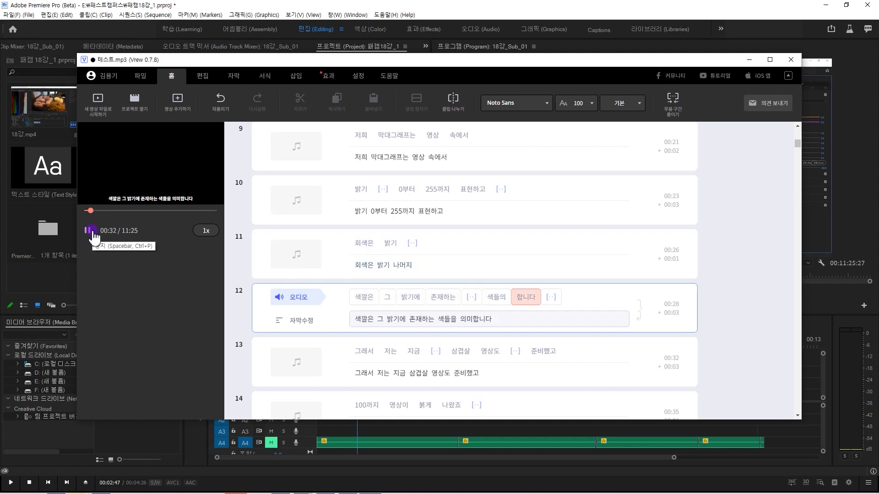
left_click(91, 232)
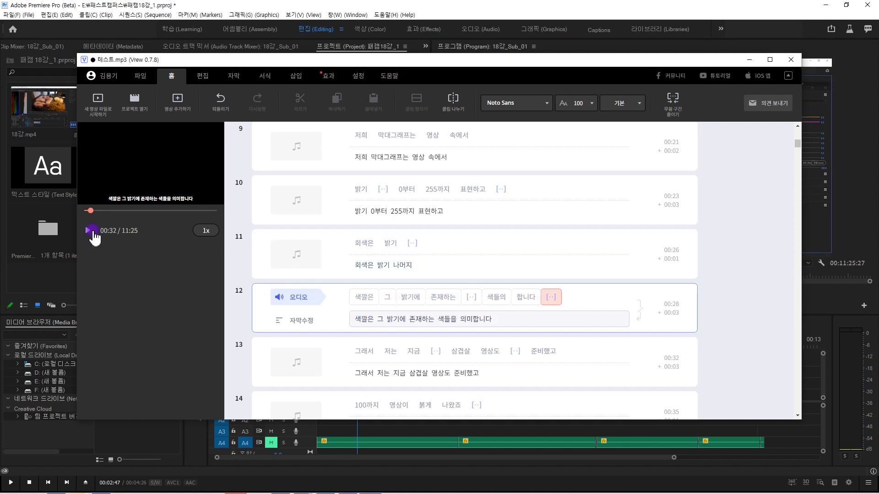
Split clip 11 again after 밝기 so the silent segment with 나머지 forms its own clip
left_click(401, 265)
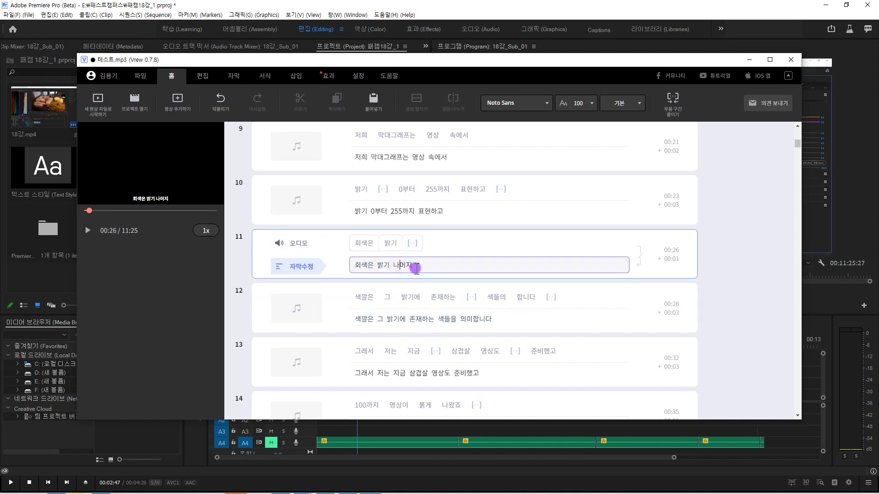
left_click_drag(392, 266, 410, 266)
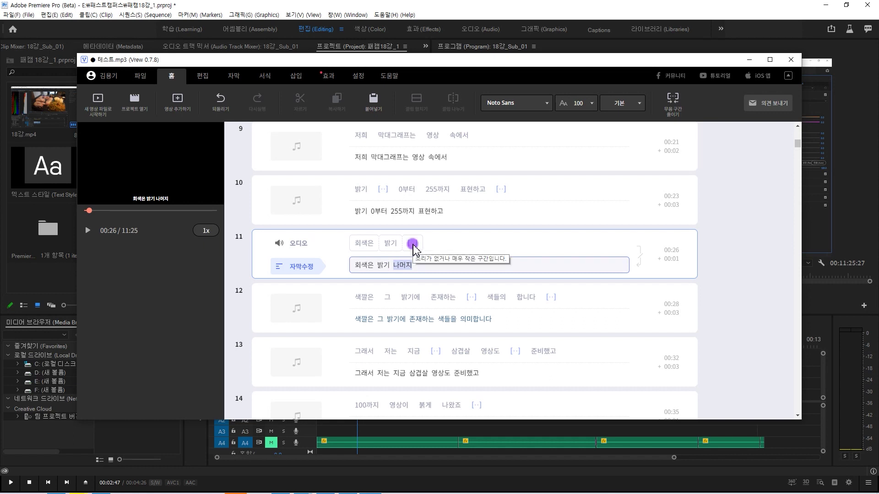
left_click(403, 243)
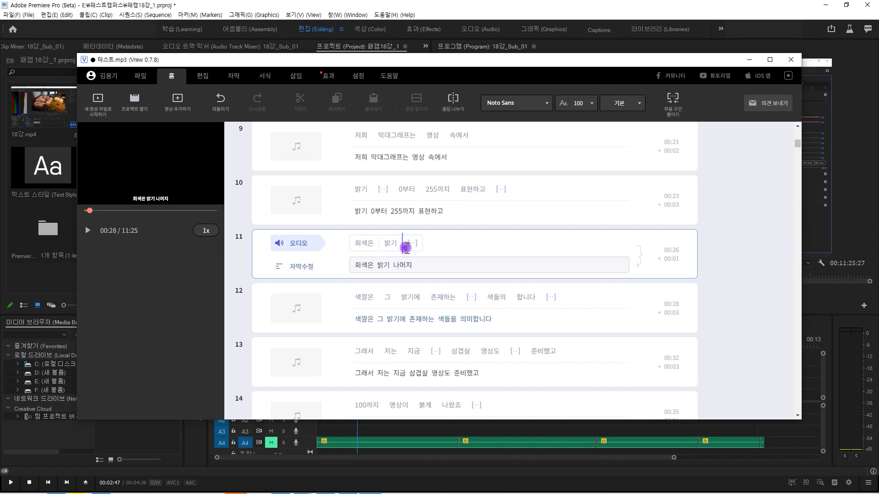
key("Return")
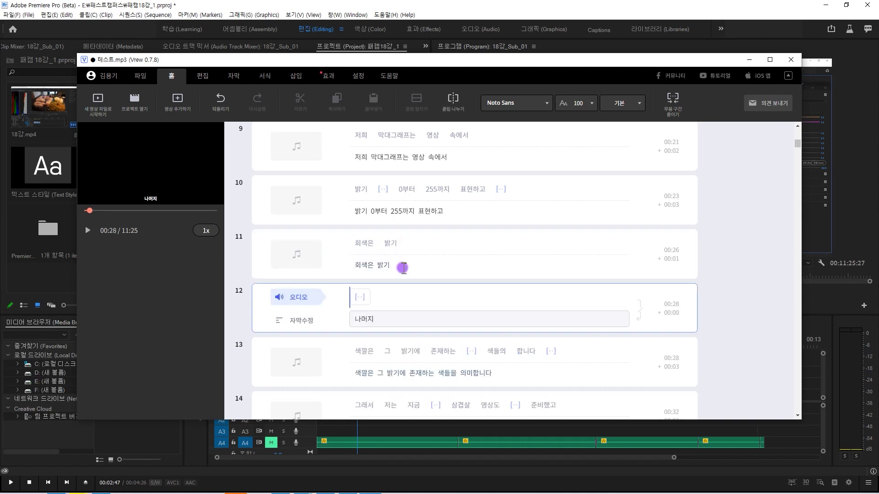
left_click(370, 264)
left_click(377, 319)
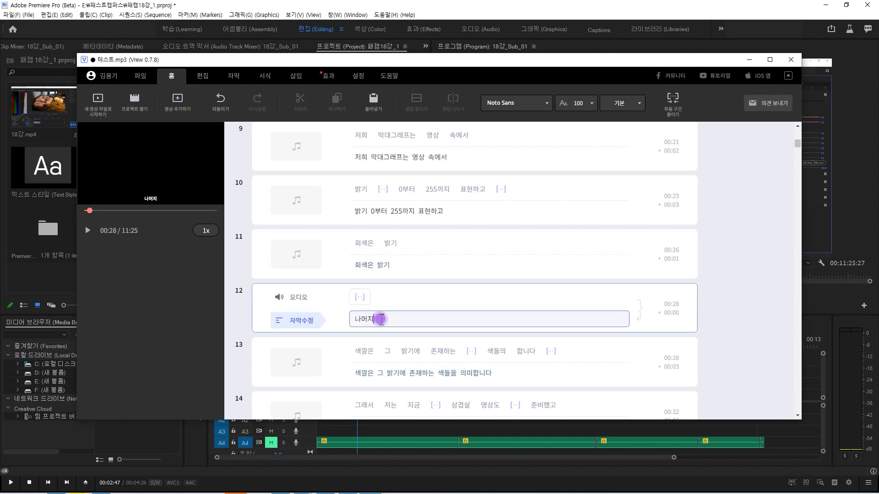
Merge clip 13, starting with 색깔은, into the preceding 나머지 clip
left_click(372, 371)
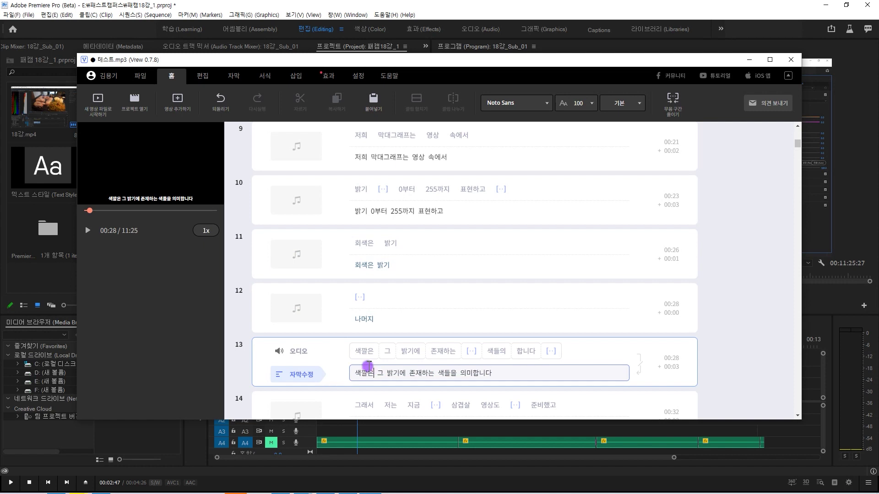
left_click(349, 351)
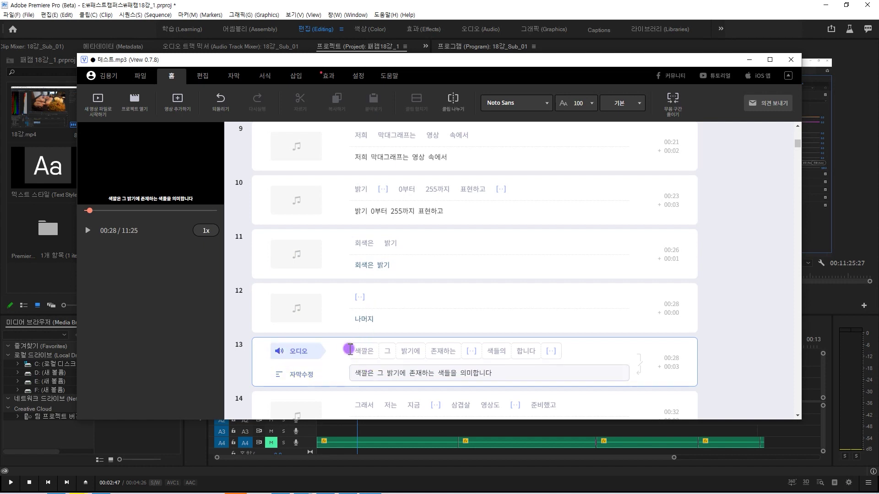
key("BackSpace")
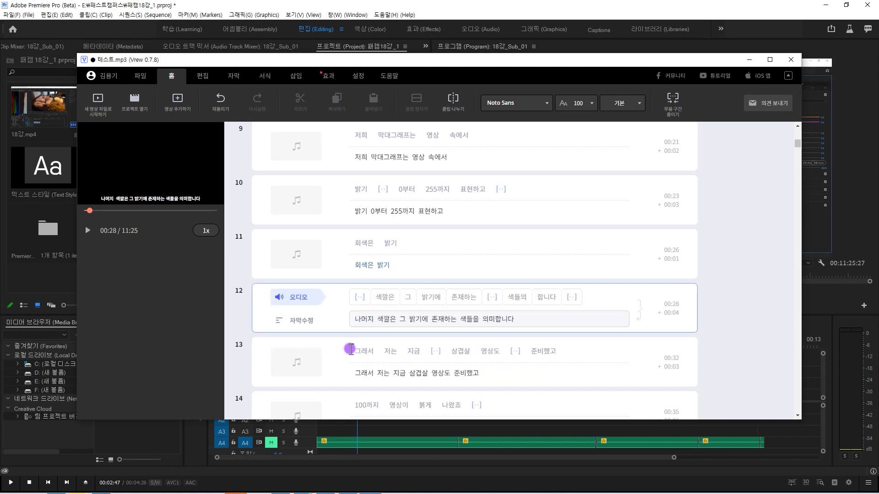
Play clips 11 and 12 to check that the divided subtitles match the speech
left_click(337, 245)
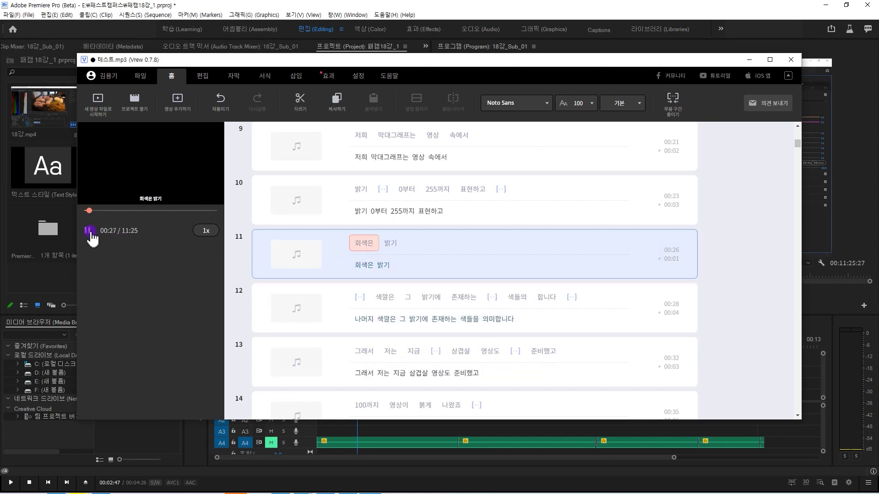
left_click(90, 232)
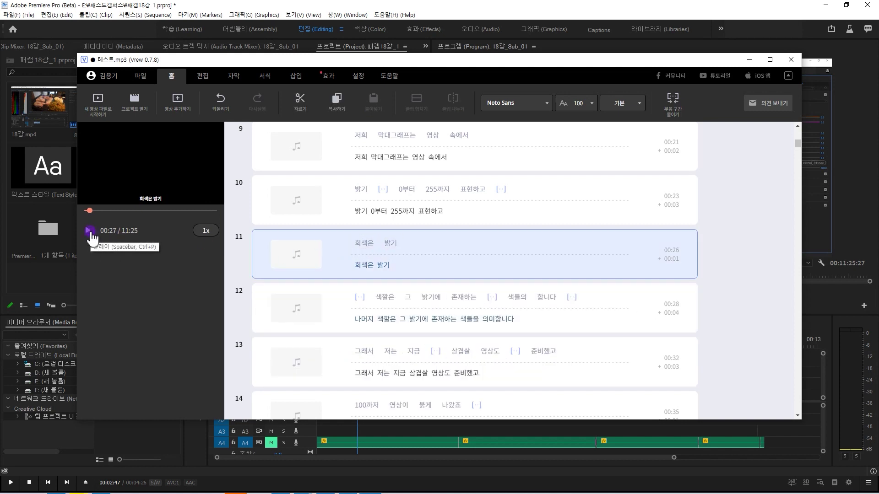
left_click(238, 264)
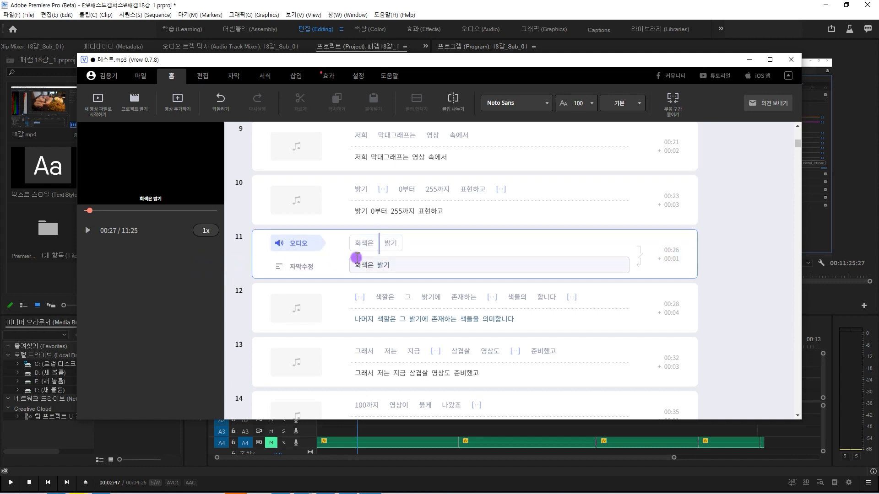
left_click(87, 231)
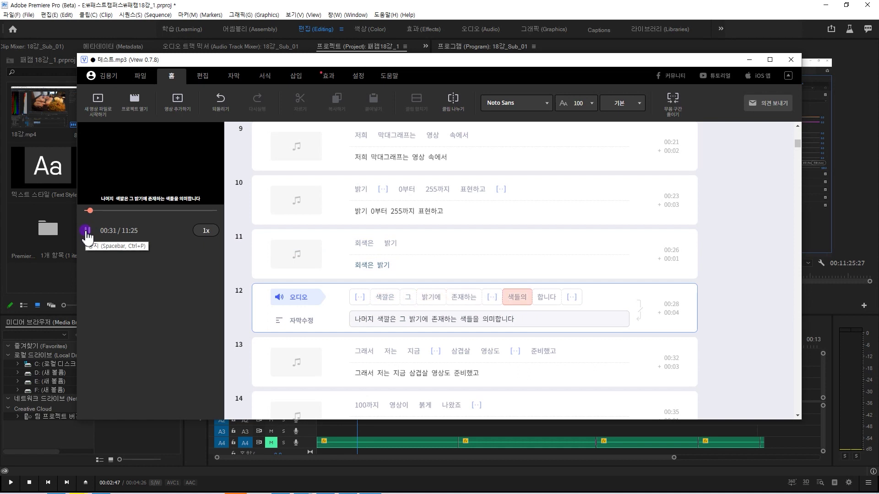
left_click(87, 231)
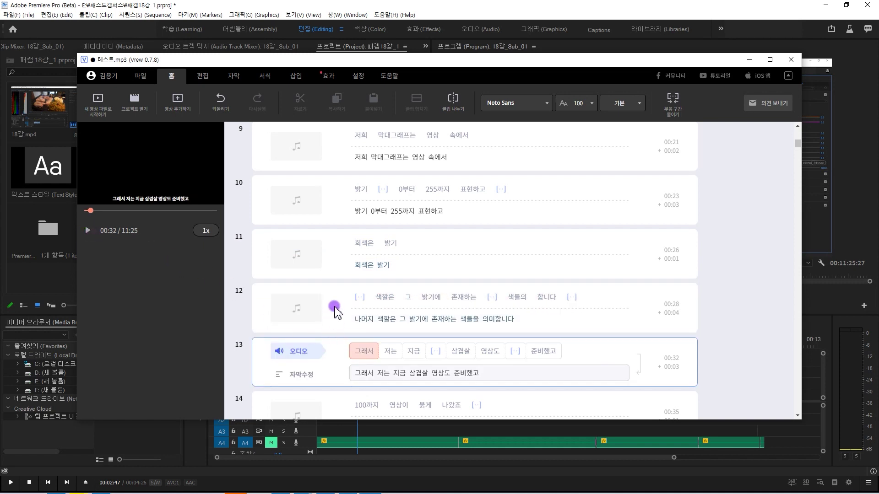
left_click(344, 275)
left_click(350, 304)
left_click(348, 264)
left_click(348, 308)
left_click(350, 344)
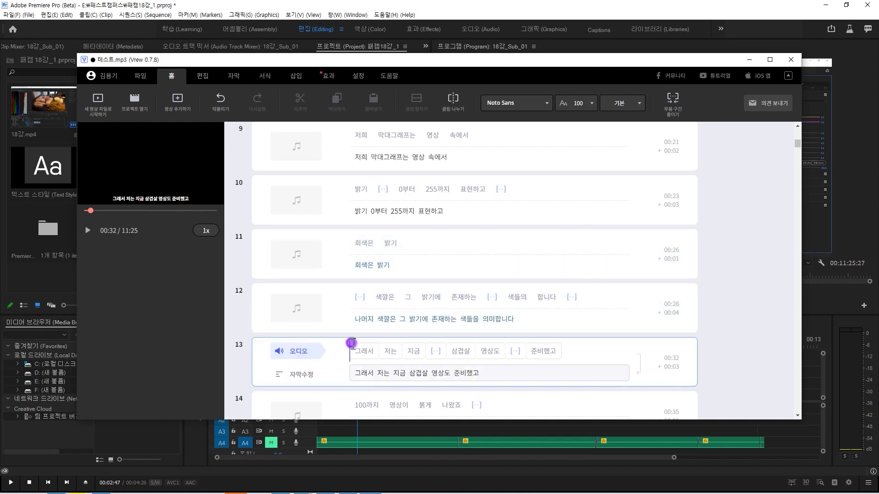
left_click(348, 302)
scroll(458, 344, "down", 2)
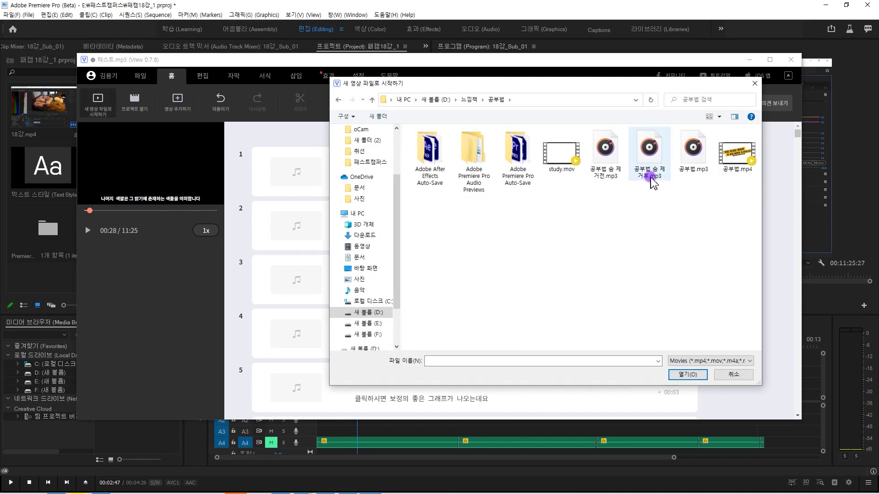
Start a new project from 공부법 숨 제거후.mp3 with Korean speech recognition and attach 공부법.txt as its script
double_click(652, 179)
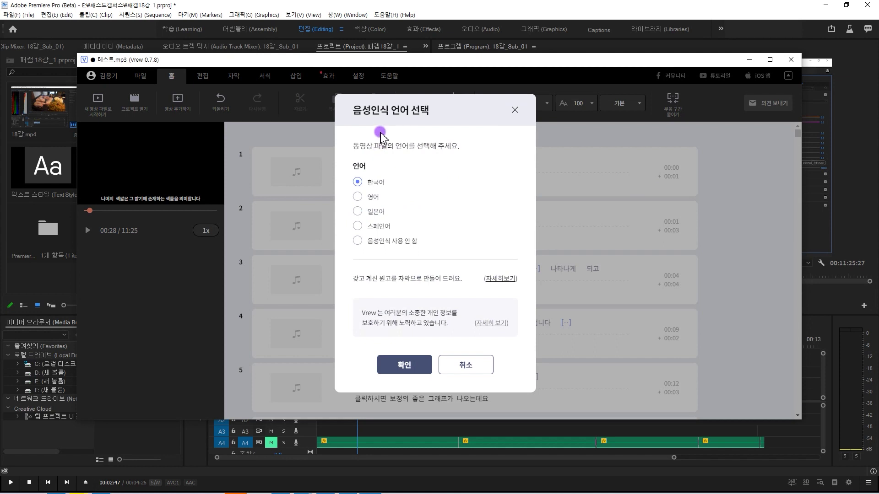
left_click(398, 287)
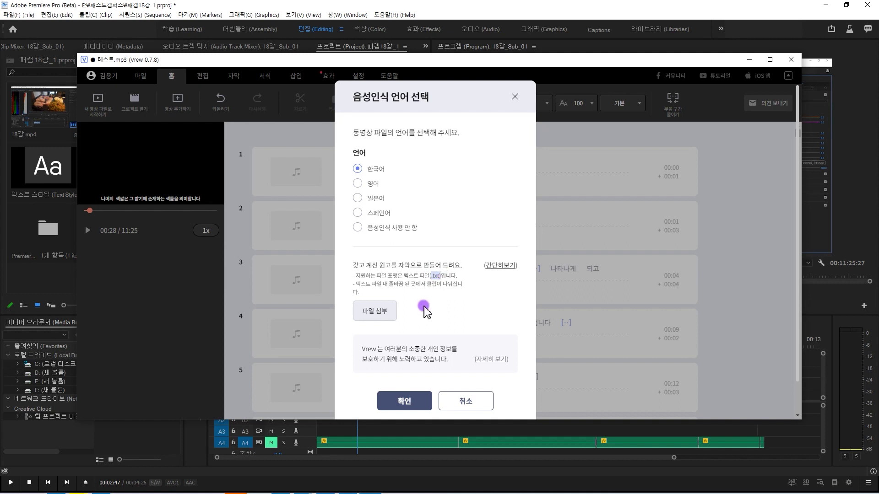
left_click(363, 313)
left_click(557, 171)
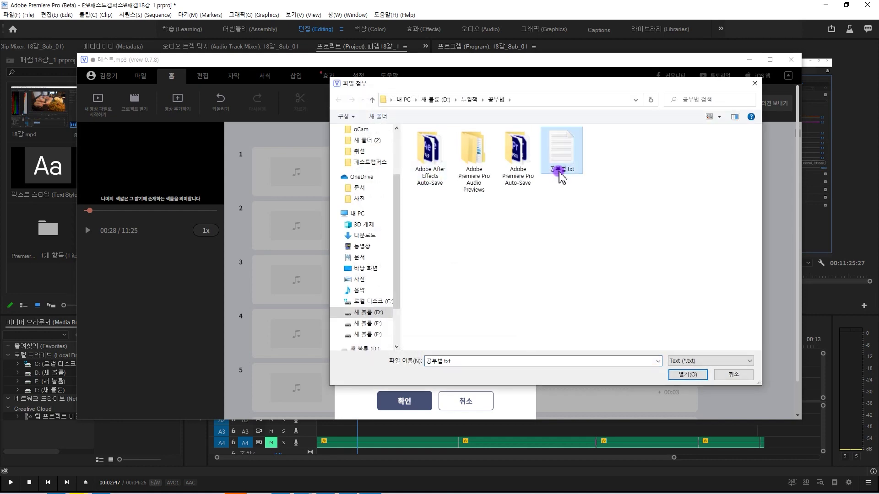
double_click(560, 173)
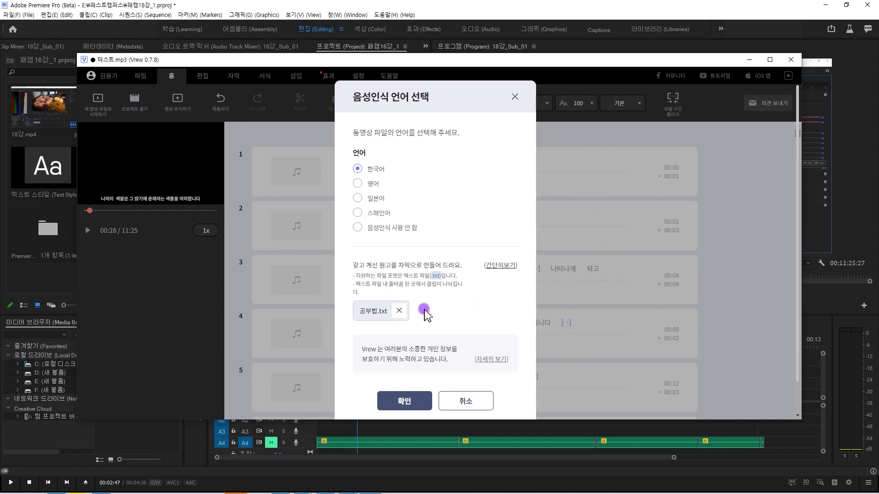
Check the line breaks in 공부법.txt and generate the Korean subtitles from the attached script
left_click(500, 265)
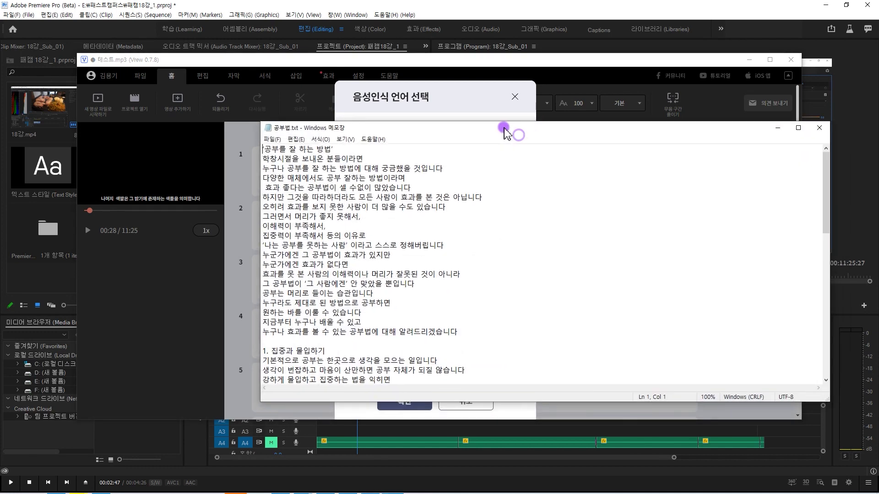
key("End")
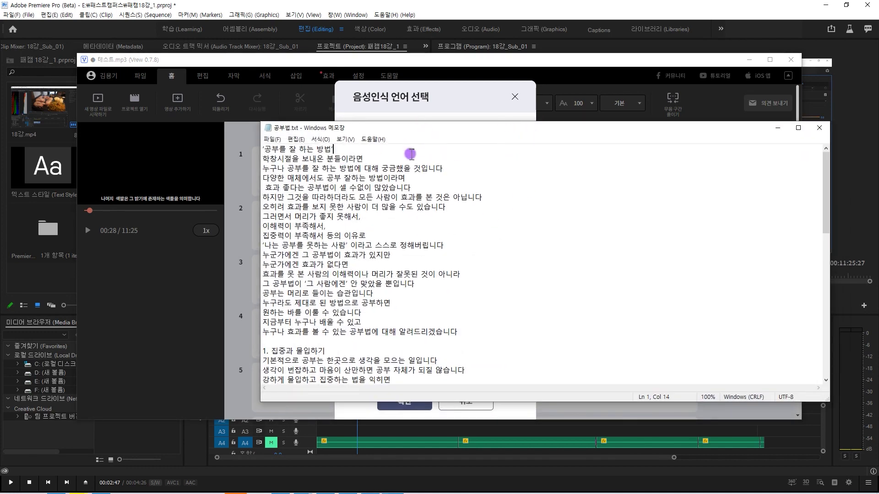
left_click(819, 128)
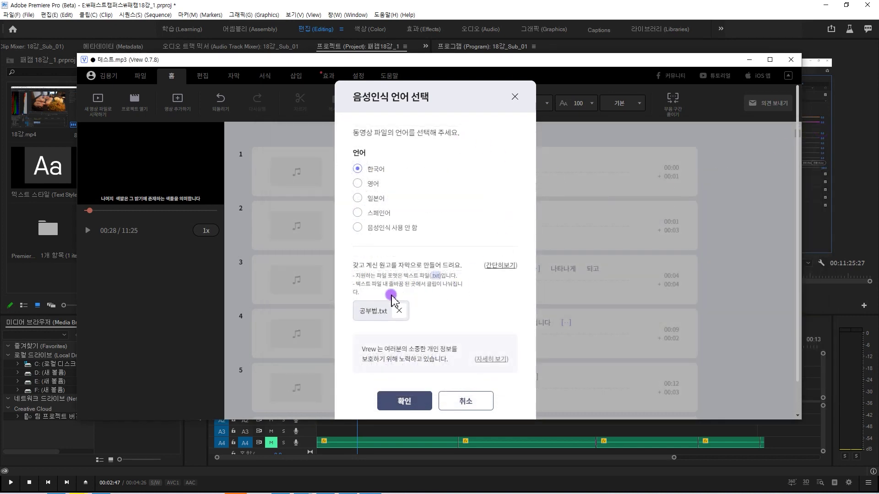
left_click(409, 402)
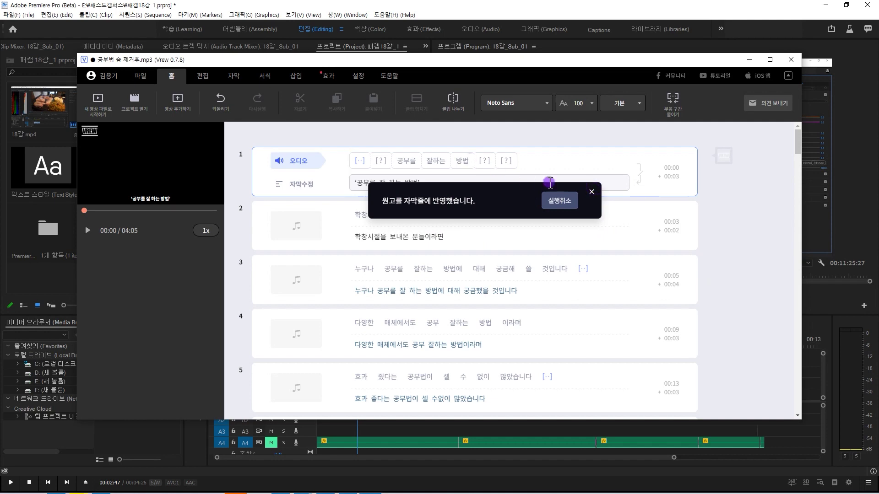
Compare the generated subtitle clips with the lines of 공부법.txt and view the subtitle formatting options
left_click_drag(752, 134, 698, 155)
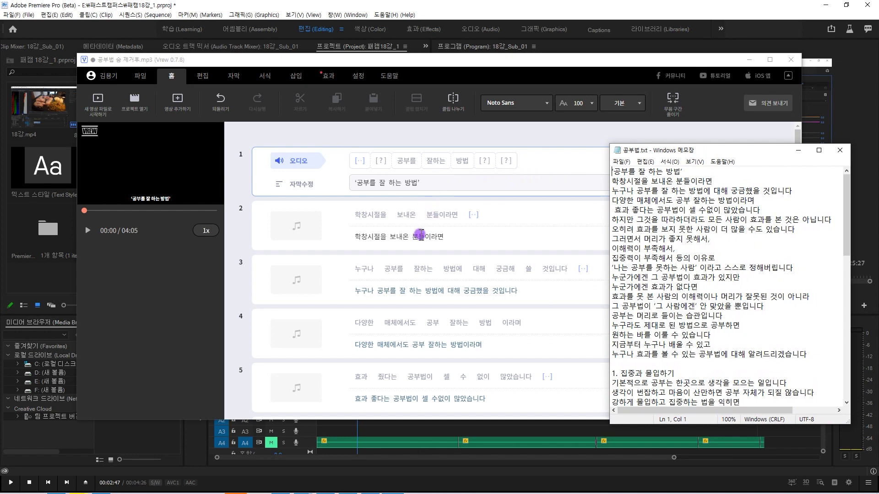
left_click(714, 191)
left_click(442, 283)
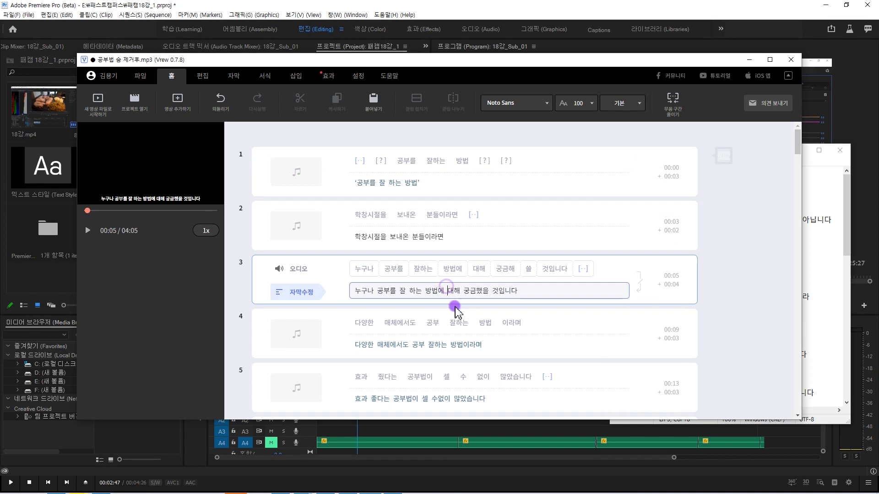
left_click(463, 334)
left_click(479, 248)
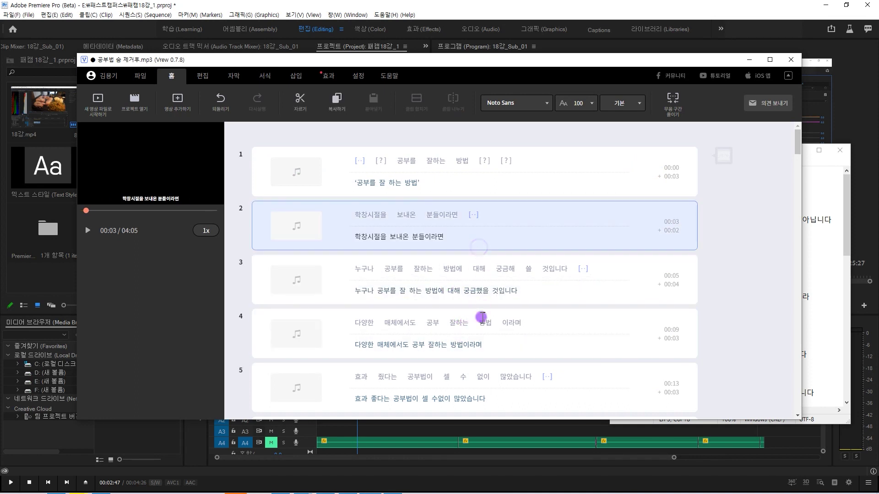
left_click(450, 385)
scroll(471, 339, "down", 2)
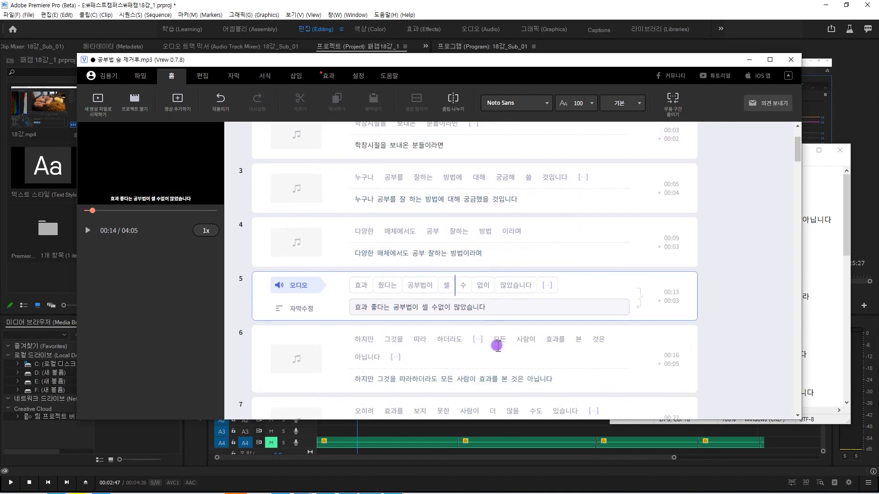
scroll(499, 343, "down", 2)
scroll(508, 339, "up", 4)
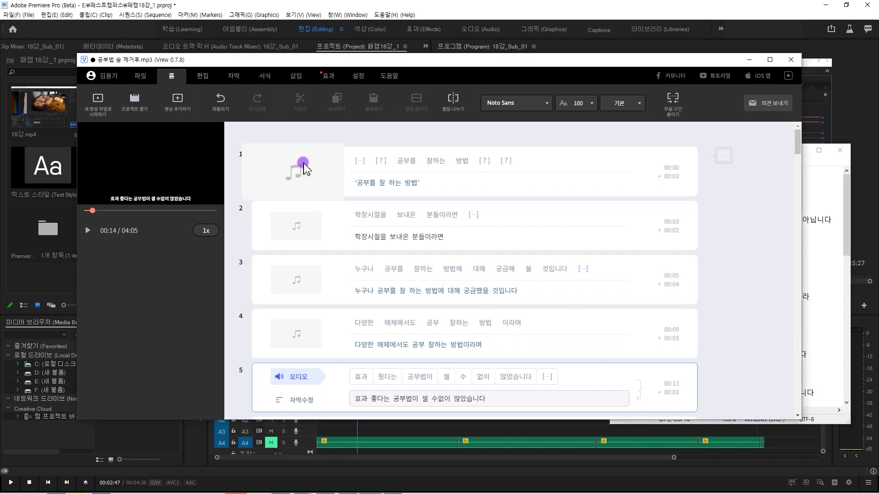
left_click(268, 79)
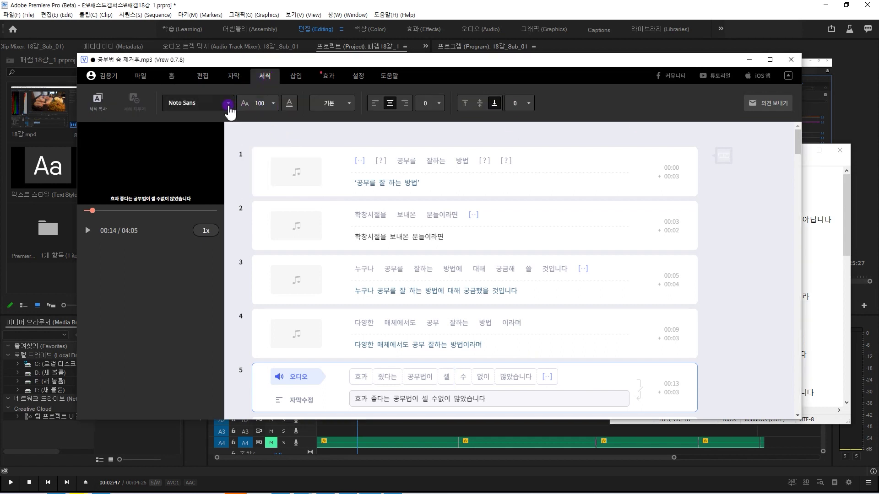
left_click(323, 105)
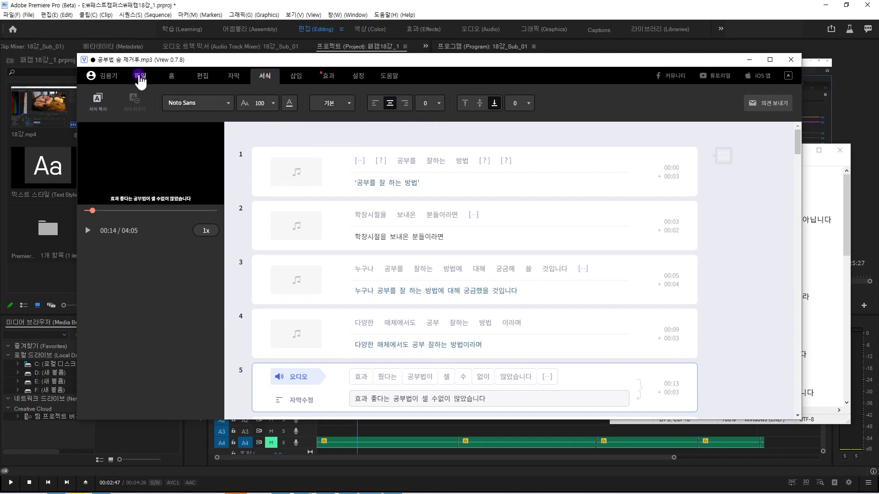
Export the subtitles as a Premiere Pro XML with each subtitle line on its own text layer
left_click(141, 80)
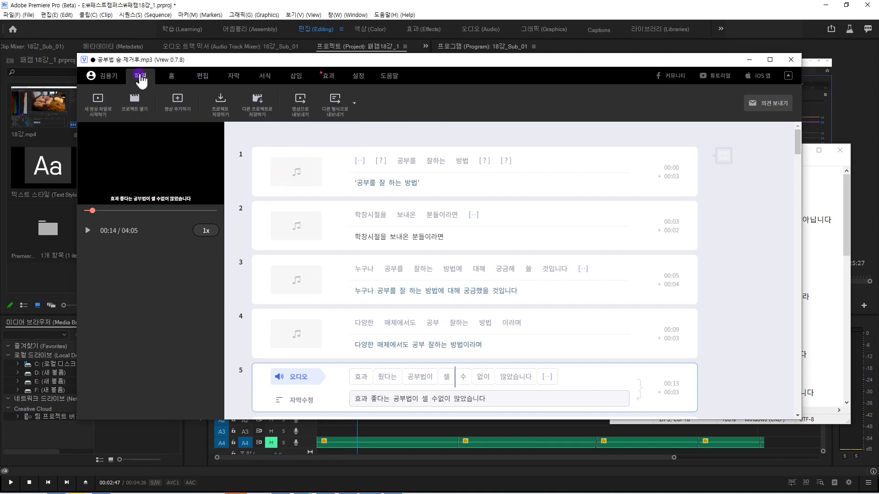
left_click(348, 114)
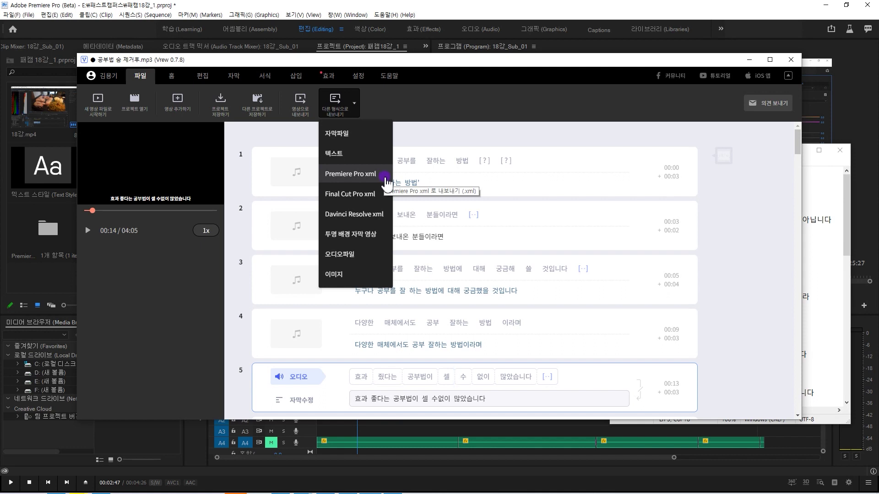
left_click(386, 178)
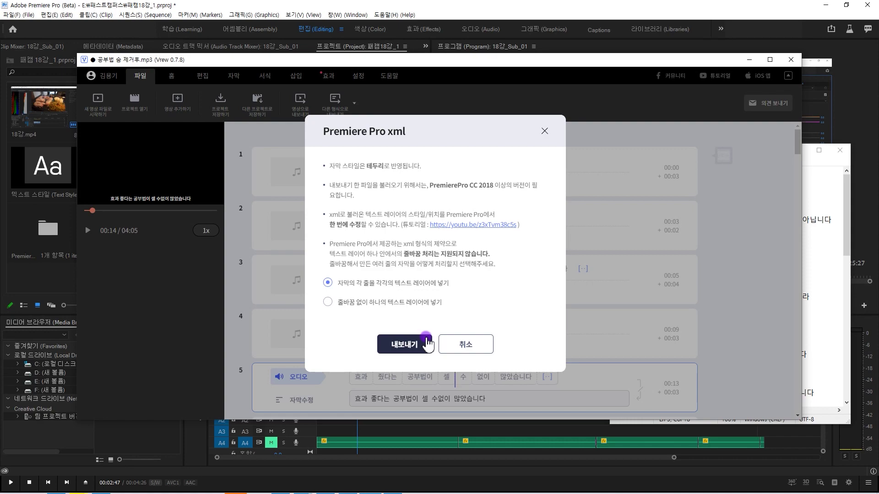
left_click(428, 344)
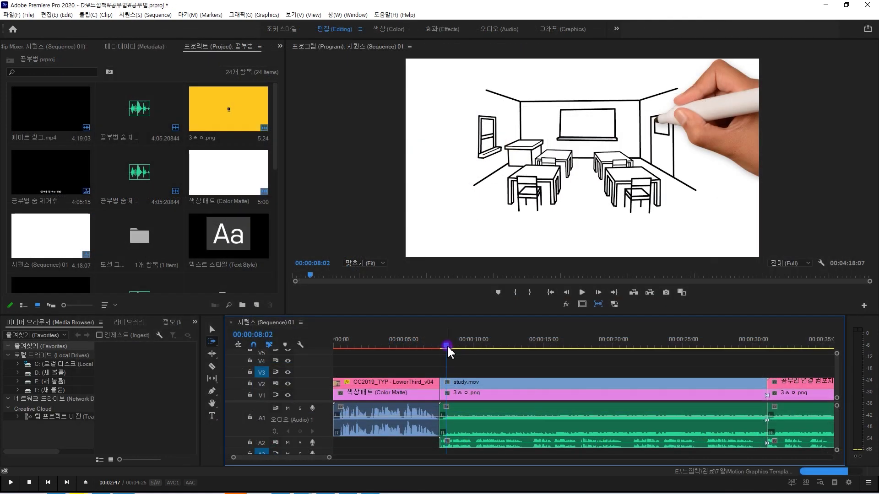
In Premiere Pro, move the 시퀀스 01 playhead to 00:00:07:17 and import 공부법 숨 제거후.xml into the project
mouse_move(448, 352)
left_mouse_down()
mouse_move(643, 343)
mouse_move(439, 348)
left_mouse_up()
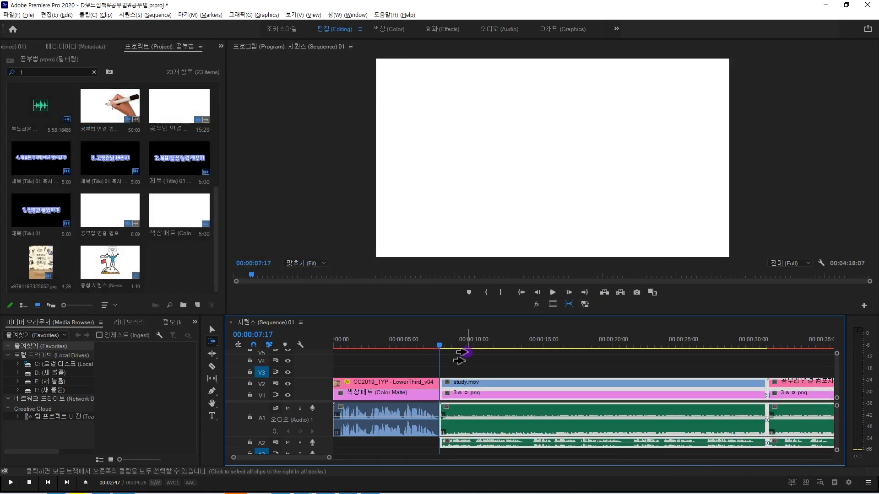
key("v")
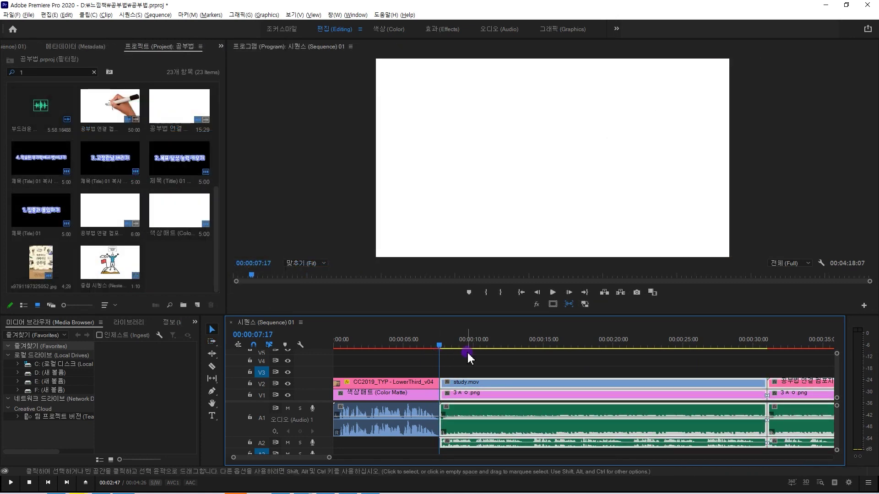
left_click(197, 262)
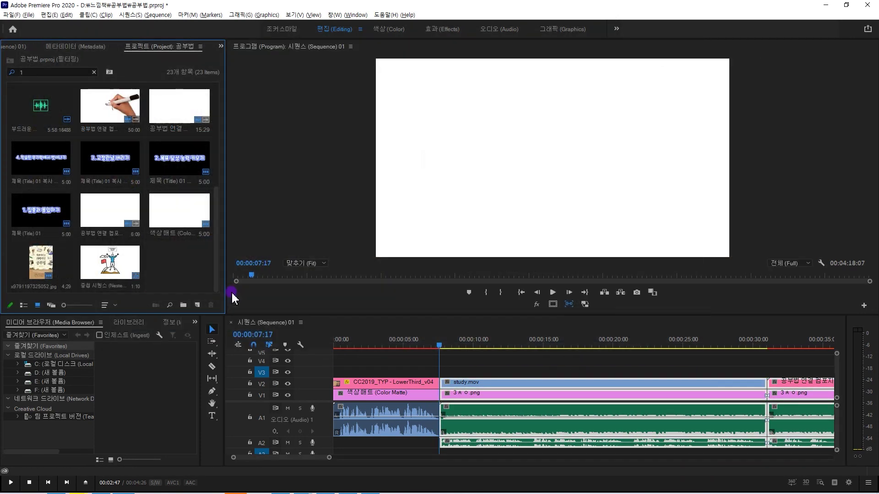
double_click(176, 275)
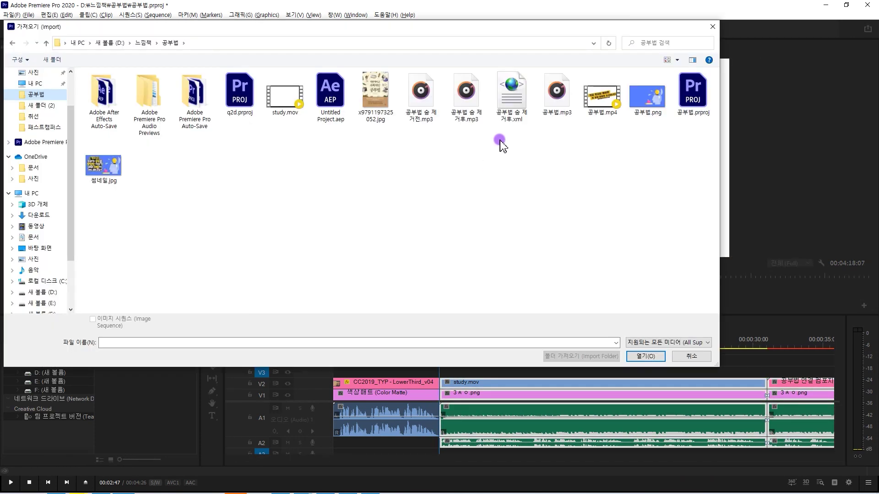
double_click(512, 120)
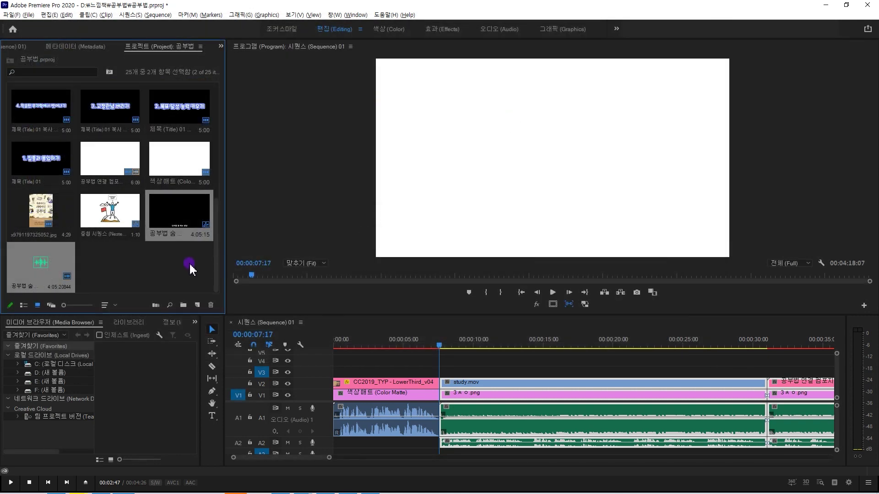
Place the imported 공부법 숨 제거후 sequence on V3 as a single nested clip starting with study.mov
left_click(57, 268)
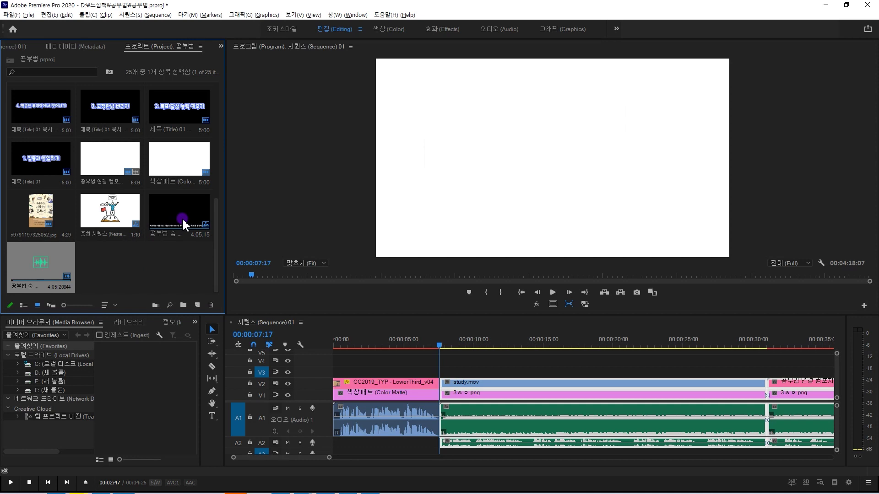
left_click(182, 226)
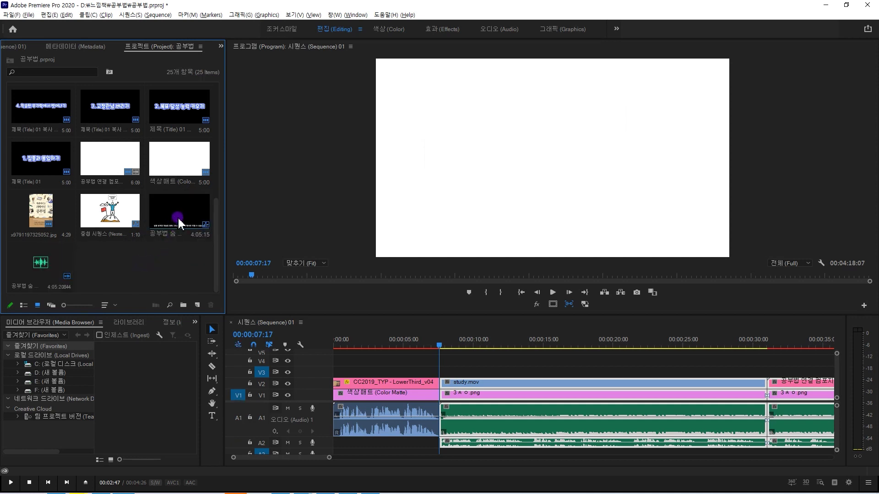
left_click_drag(178, 224, 445, 376)
Scrub through the nested subtitle clip to check its captions, and delete it from V3
left_click_drag(440, 347, 698, 349)
scroll(583, 456, "down", 1)
scroll(531, 428, "down", 3)
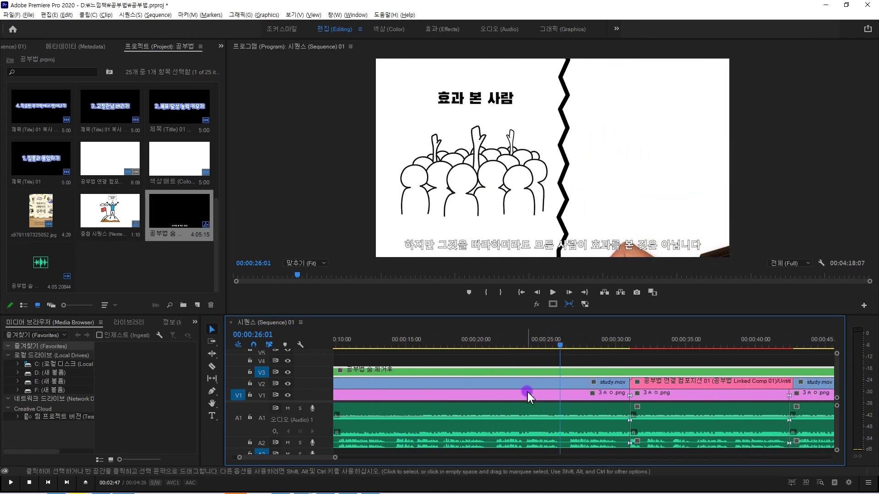
left_click_drag(586, 348, 544, 349)
left_click(405, 370)
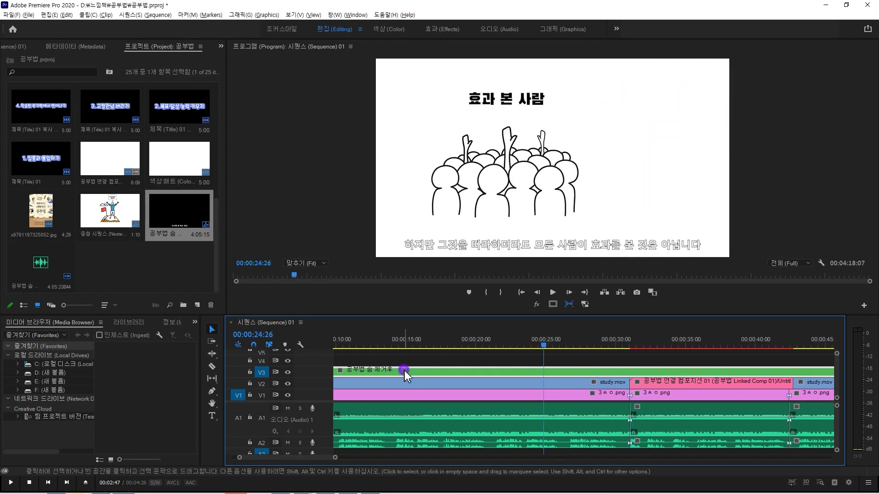
key("Delete")
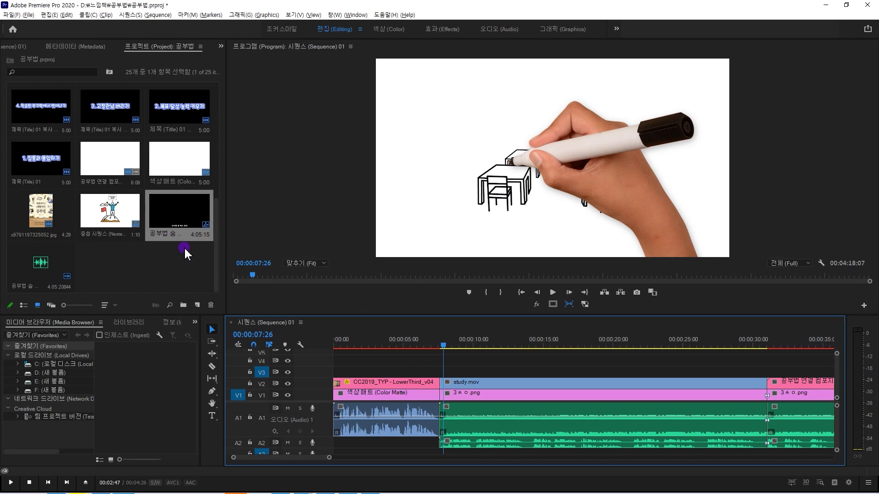
Place the 공부법 숨 제거후 sequence on V3 at the start of study.mov as individual text clips instead of a nest
left_click(183, 228)
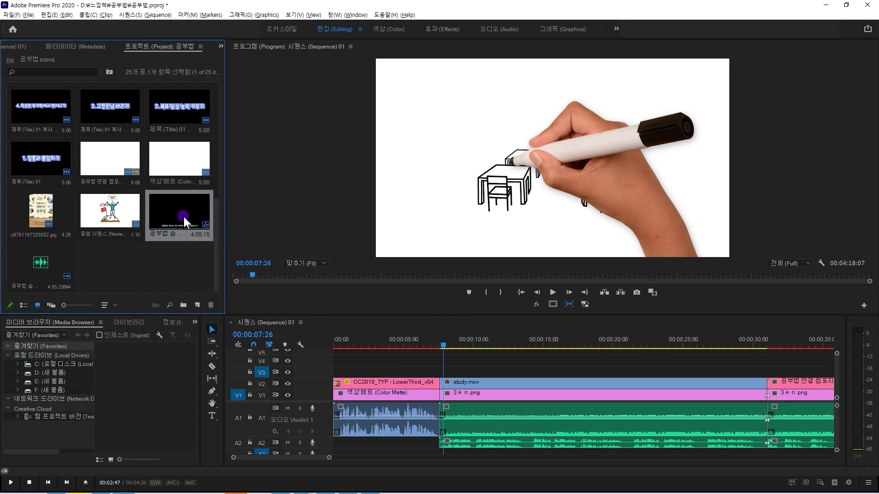
left_click_drag(184, 223, 440, 376)
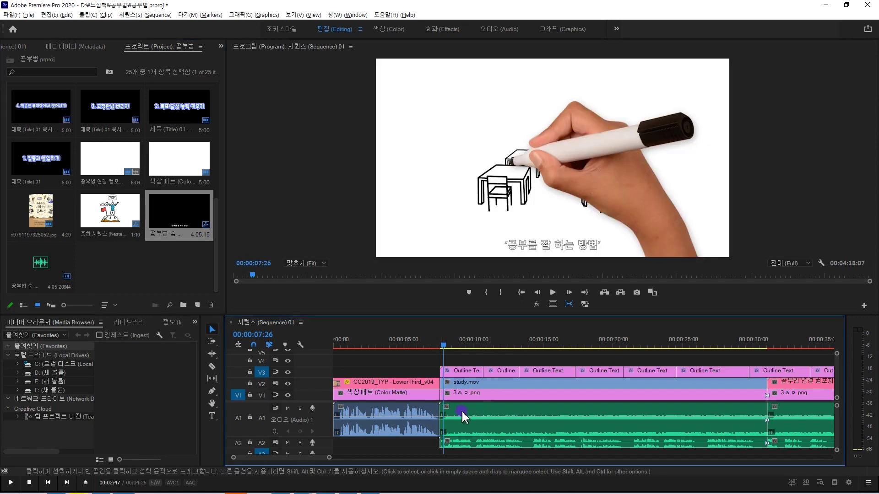
key("grave")
key("grave")
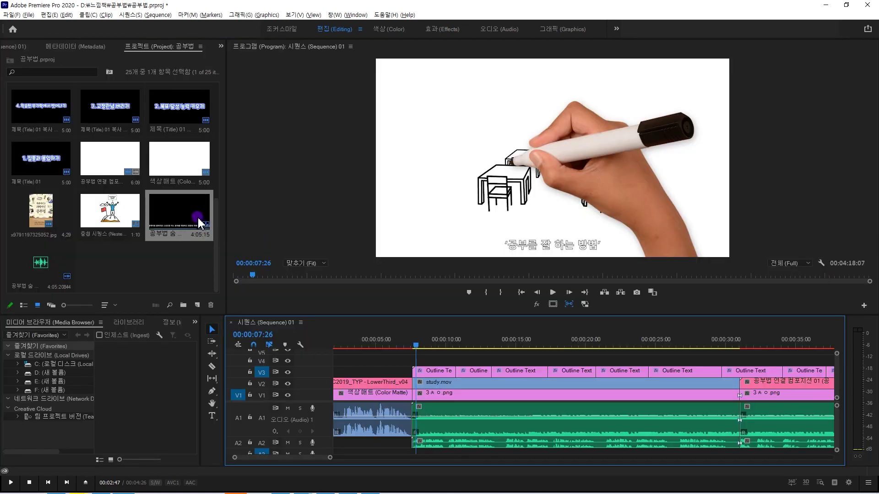
Open the imported 공부법 숨 제거후 sequence and examine its individual text clips up close
double_click(200, 225)
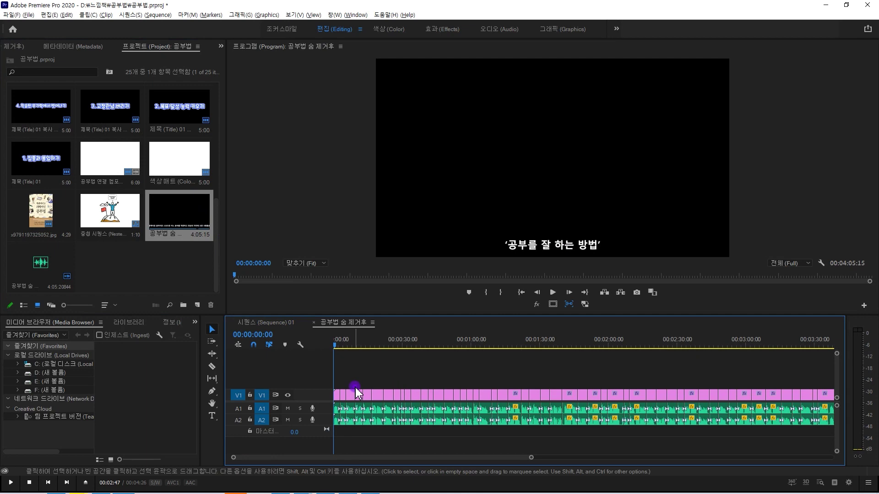
key("equal")
key("equal")
key("equal")
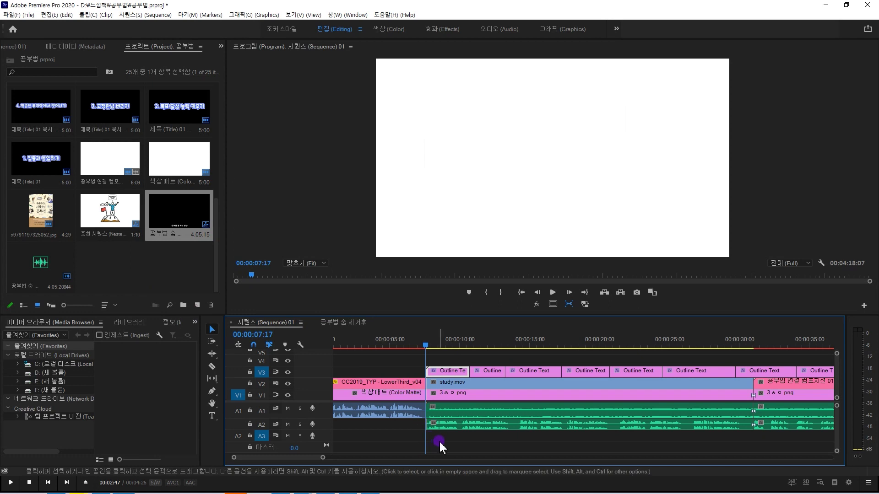
Turn off source patching for audio A1 and A2 in 시퀀스 01, leaving only V1 patched
left_click(238, 411)
left_click(237, 435)
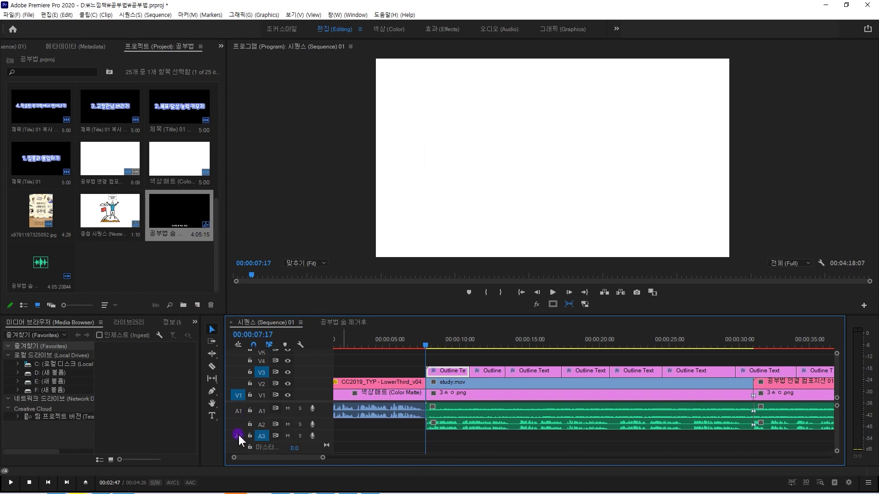
Try to place the 공부법 숨 제거후 sequence with its audio on V4 at the start of study.mov, and undo the placement
left_click_drag(177, 225, 426, 365)
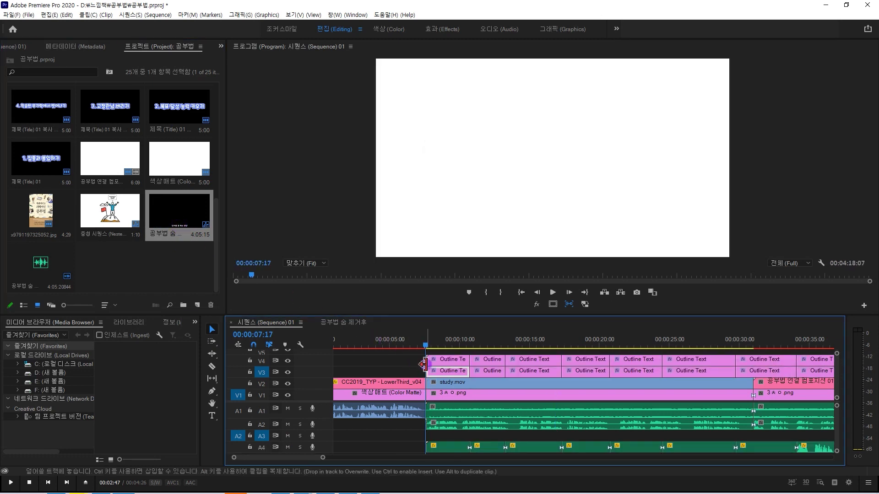
key("ctrl+z")
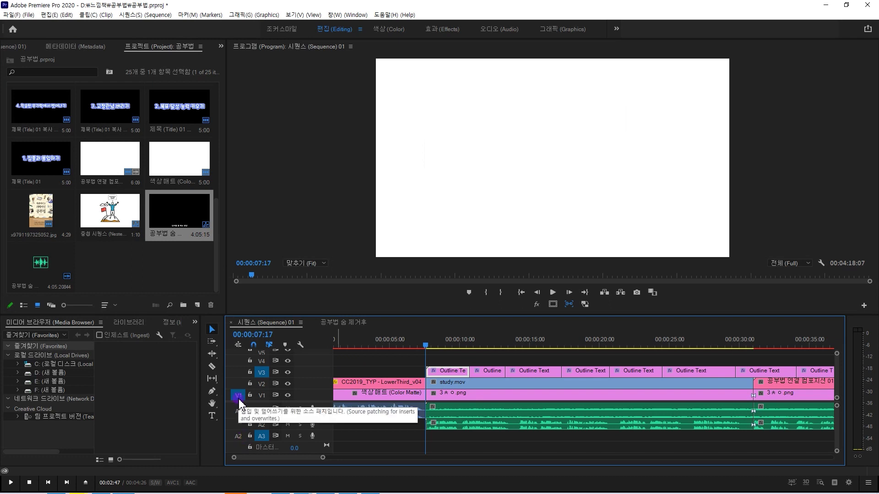
Scrub through the opening subtitles on V3 in 시퀀스 01 and examine how they sit against the video
mouse_move(436, 347)
left_mouse_down()
mouse_move(529, 348)
mouse_move(370, 361)
left_mouse_up()
key("minus")
key("minus")
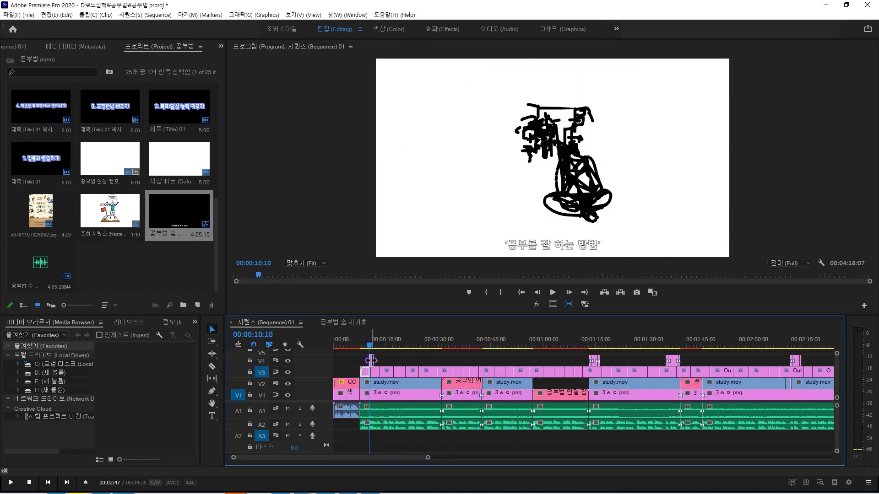
key("equal")
key("equal")
key("equal")
key("equal")
left_click(456, 348)
key("minus")
key("equal")
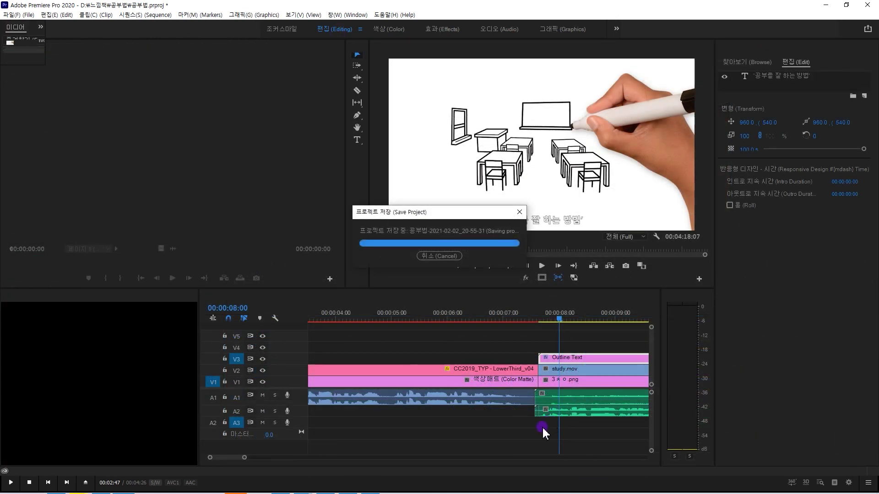
Switch to the Graphics workspace and select the text layer '공부를 잘 하는 방법' of the first subtitle clip
left_click(541, 424)
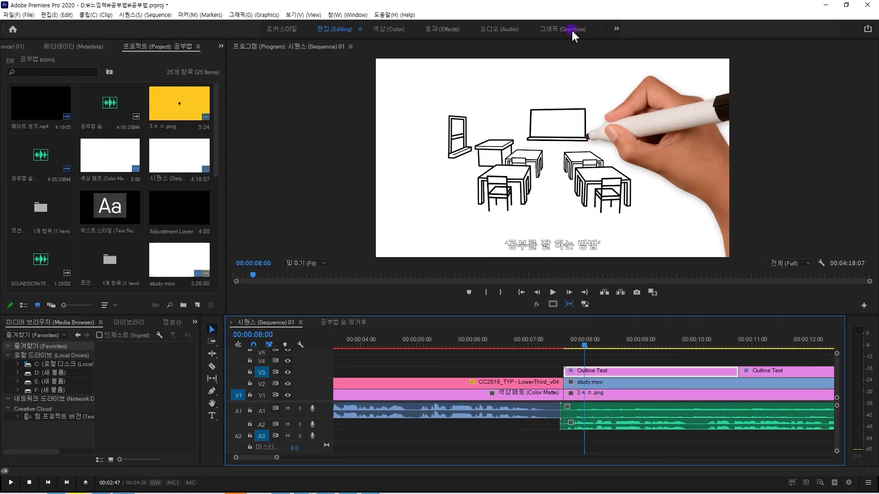
left_click(572, 30)
left_click(725, 78)
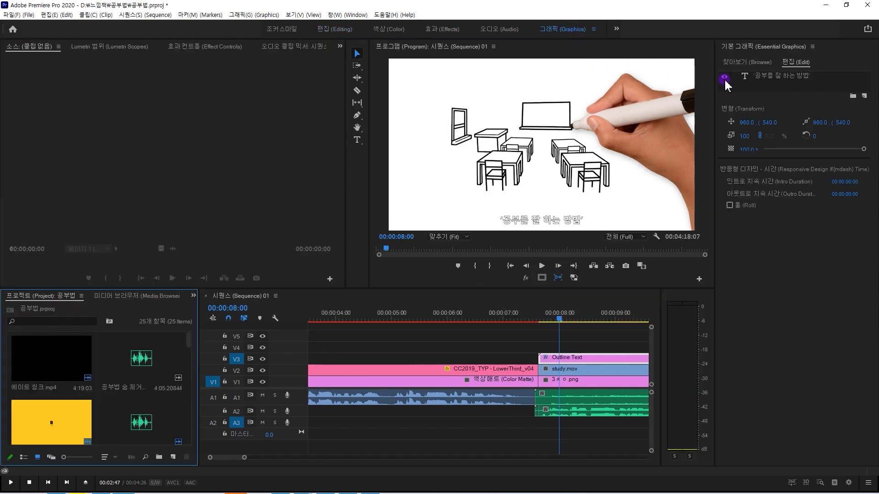
left_click(765, 80)
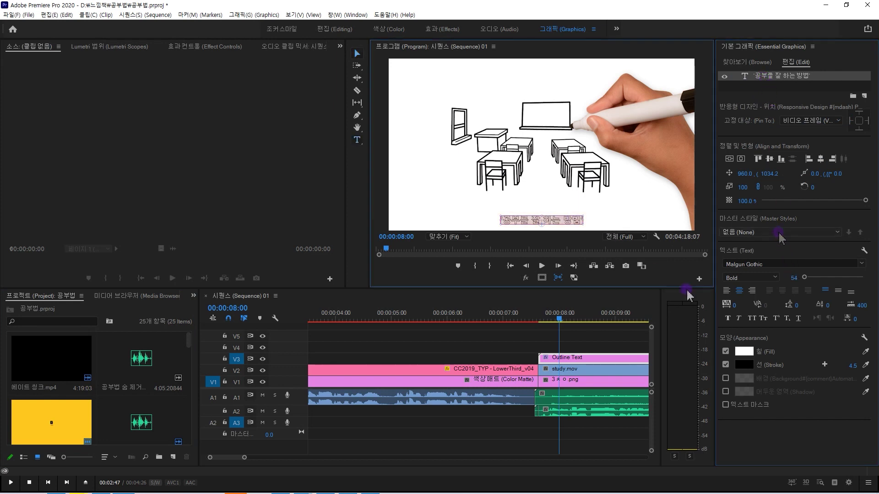
Turn off the first subtitle's stroke and turn on its background with a size of 17.0
left_click(725, 365)
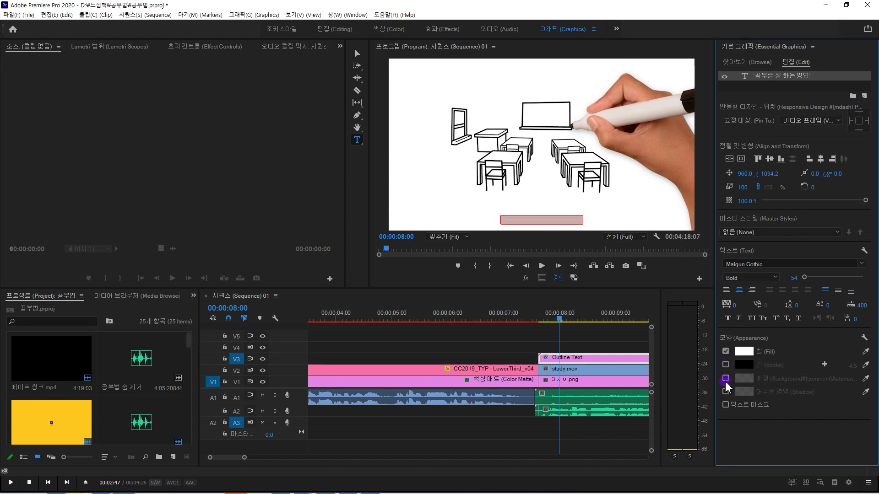
left_click(725, 379)
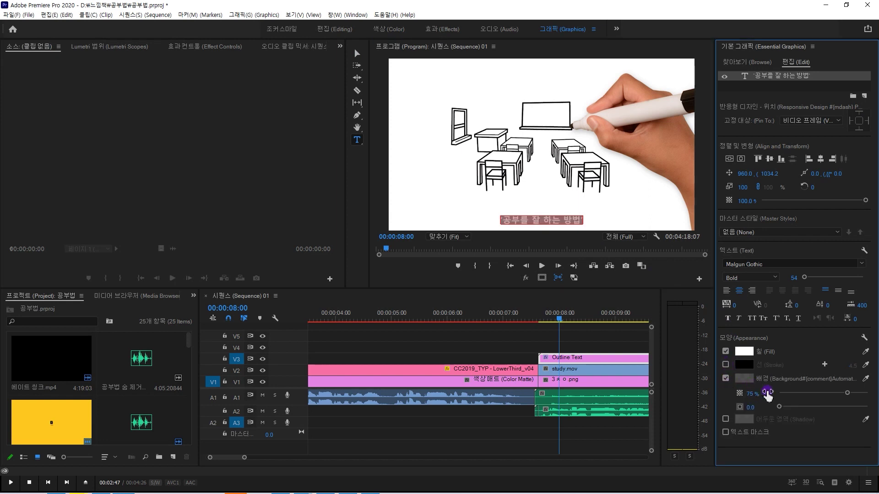
mouse_move(781, 412)
left_mouse_down()
mouse_move(803, 409)
mouse_move(794, 410)
left_mouse_up()
Set the first subtitle's font to S-Core Dream 6 Bold and its size to 61
left_click(774, 263)
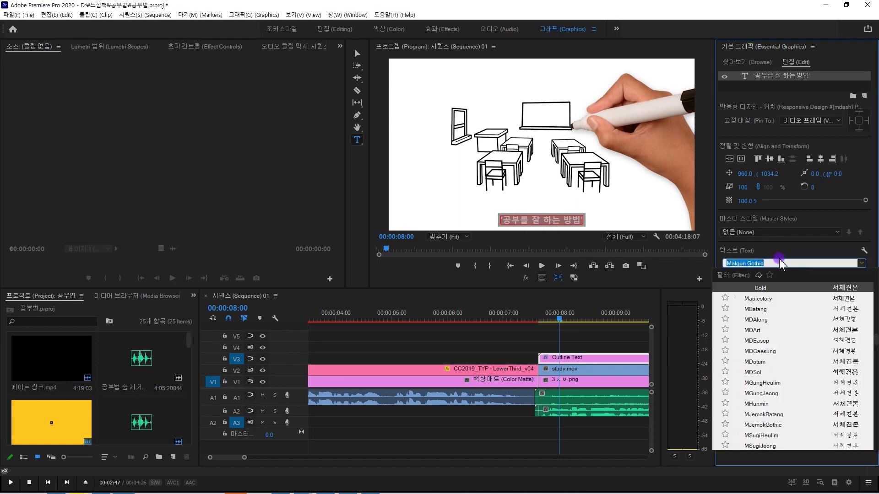
type("core")
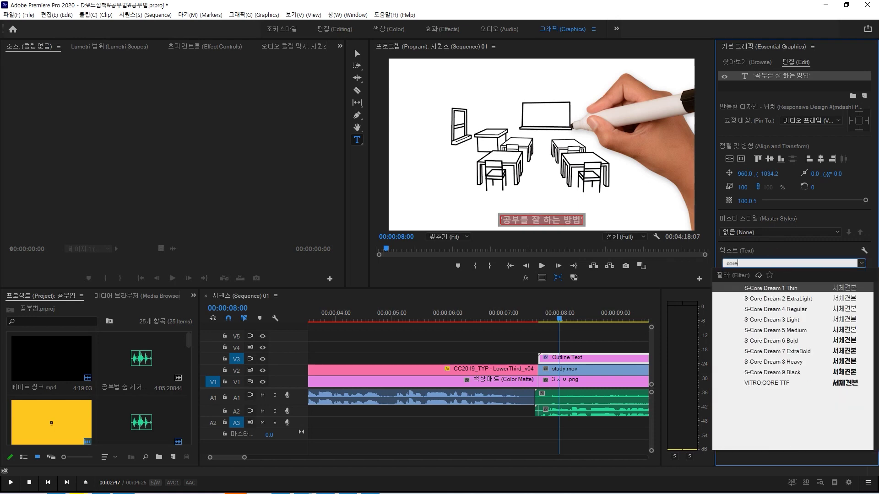
left_click(813, 341)
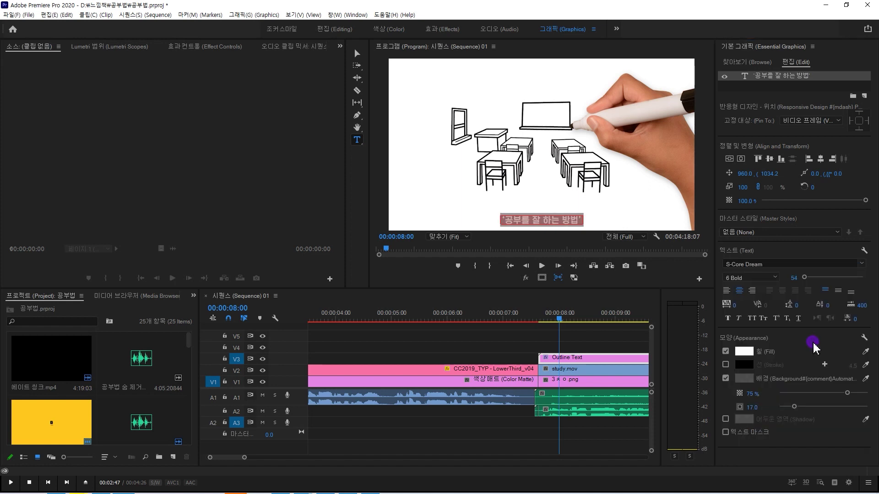
left_click_drag(811, 284, 806, 281)
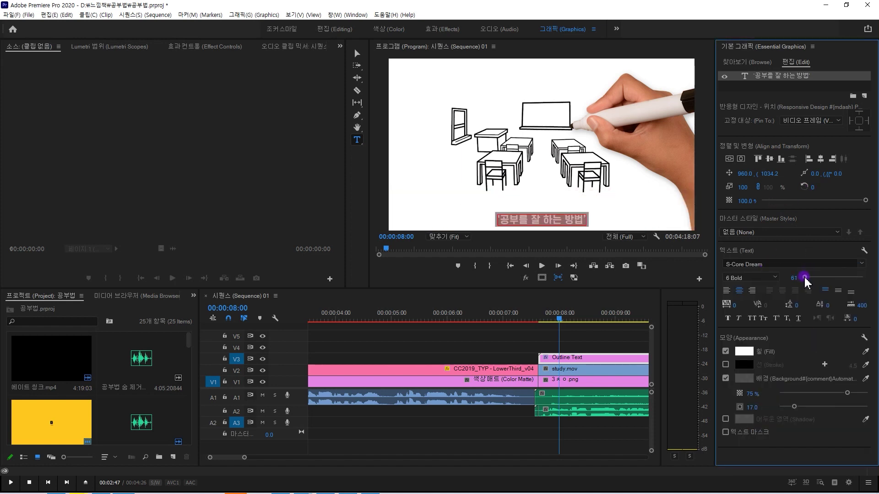
Create a master text style named 보류 from the first subtitle's formatting
left_click(769, 234)
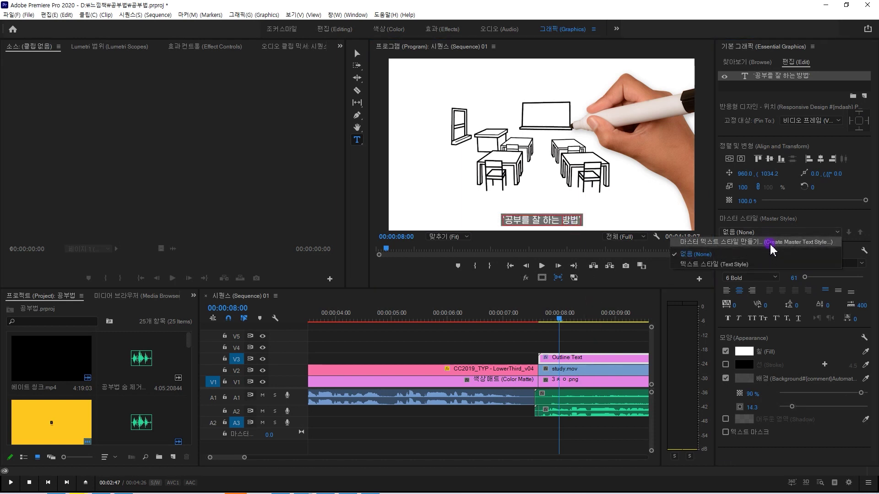
left_click(773, 243)
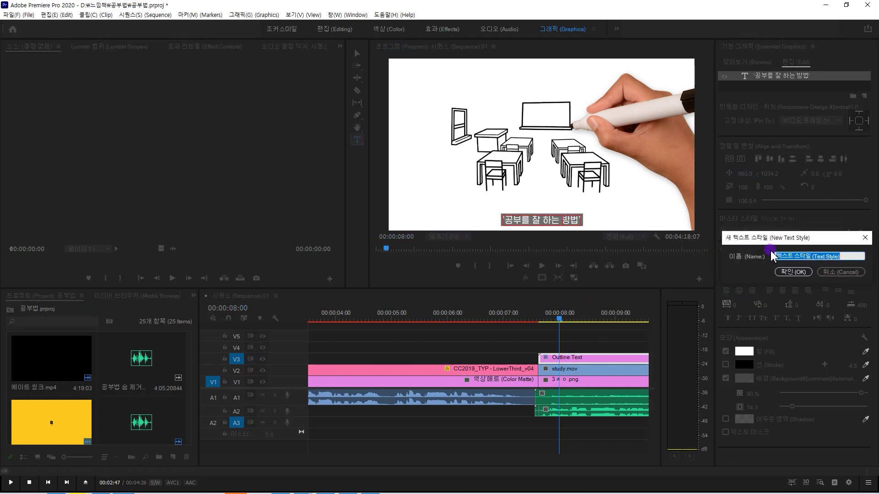
type("ㅇ")
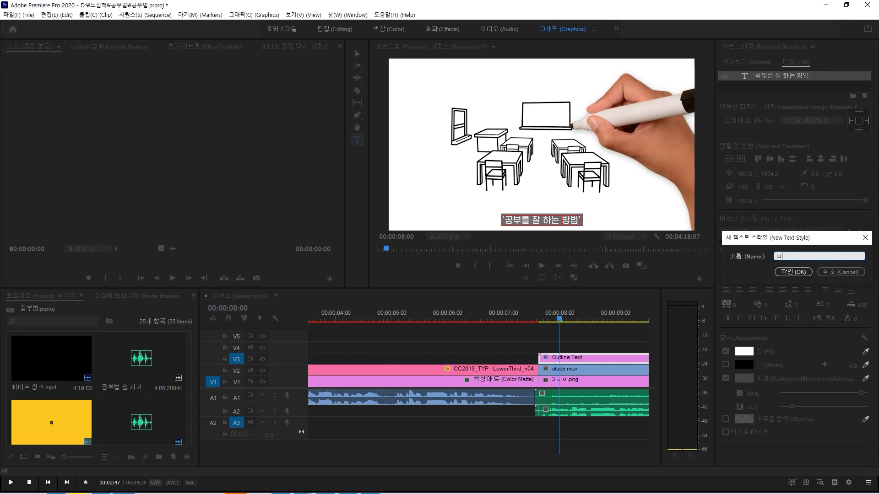
key("Return")
Apply the master style 보류 to the text layer of the second subtitle, 학창시절을 보내온 분들이라면
left_click(608, 361)
key("minus")
key("minus")
mouse_move(419, 319)
left_mouse_down()
mouse_move(597, 319)
mouse_move(446, 339)
mouse_move(465, 341)
left_mouse_up()
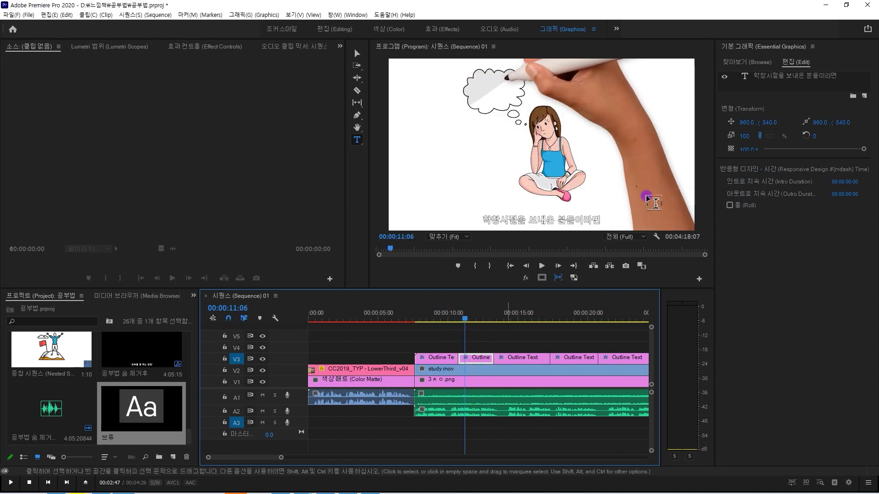
left_click(783, 82)
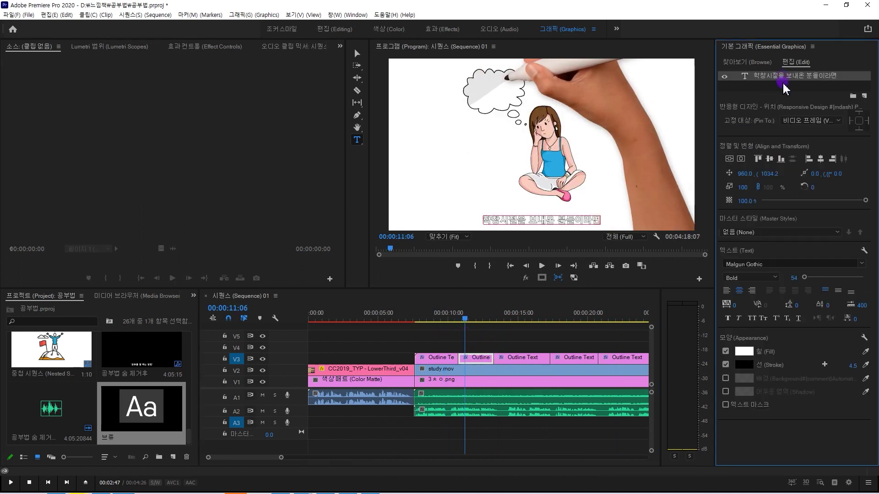
left_click(776, 233)
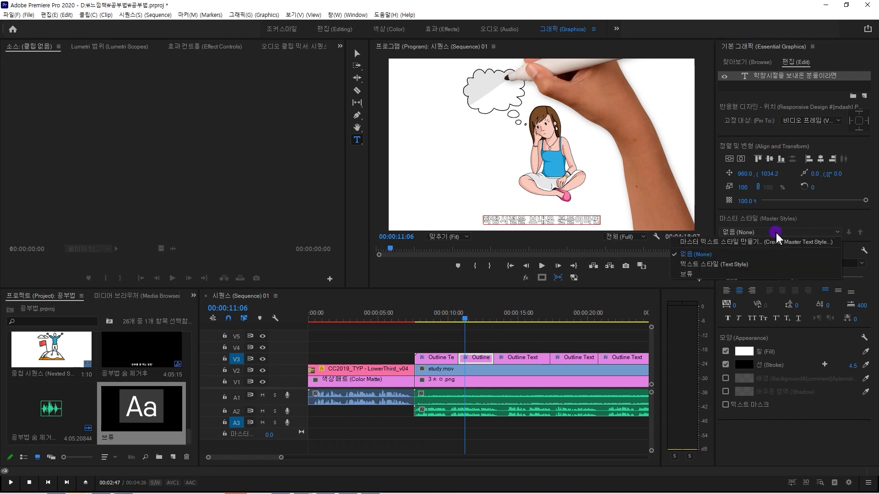
left_click(745, 277)
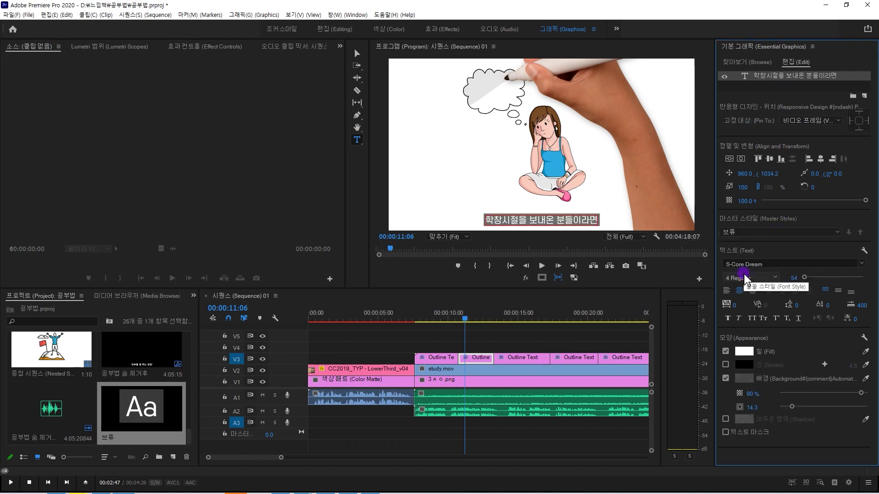
Look over the full row of subtitle clips on V3 across the whole sequence
left_click(483, 350)
key("backslash")
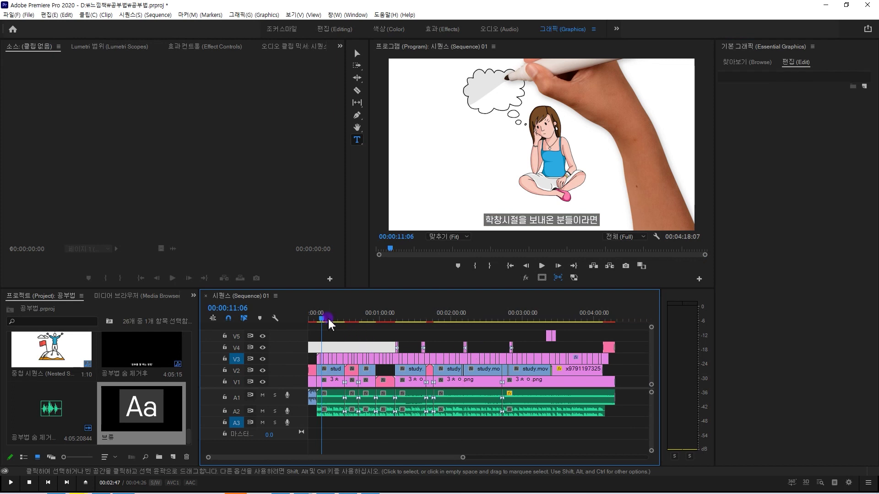
left_click(383, 360)
left_click(359, 319)
left_click_drag(360, 322, 323, 322)
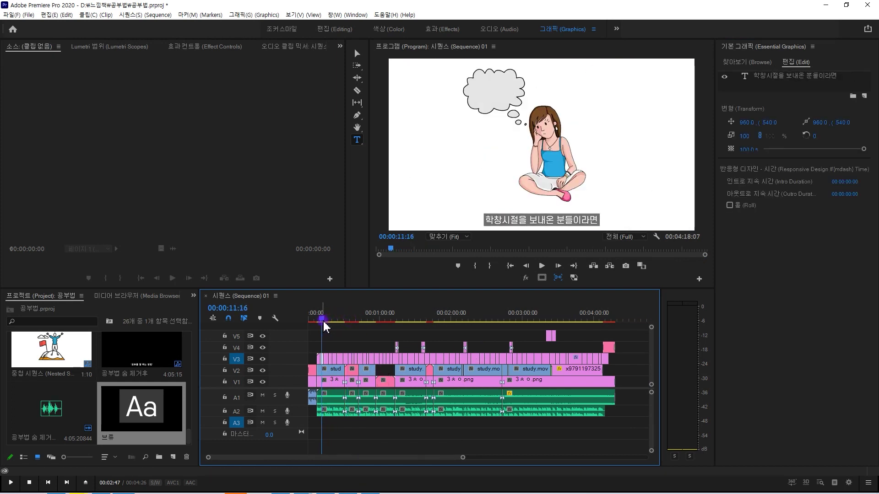
key("backslash")
left_click(429, 345)
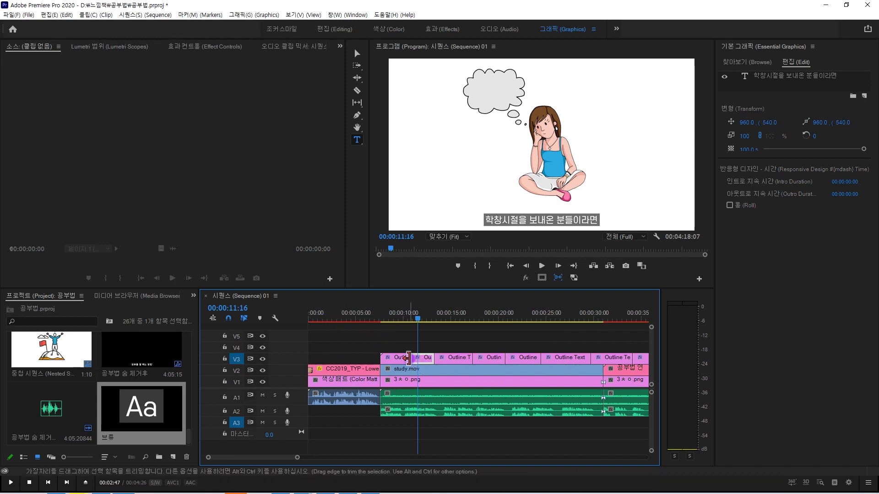
key("minus")
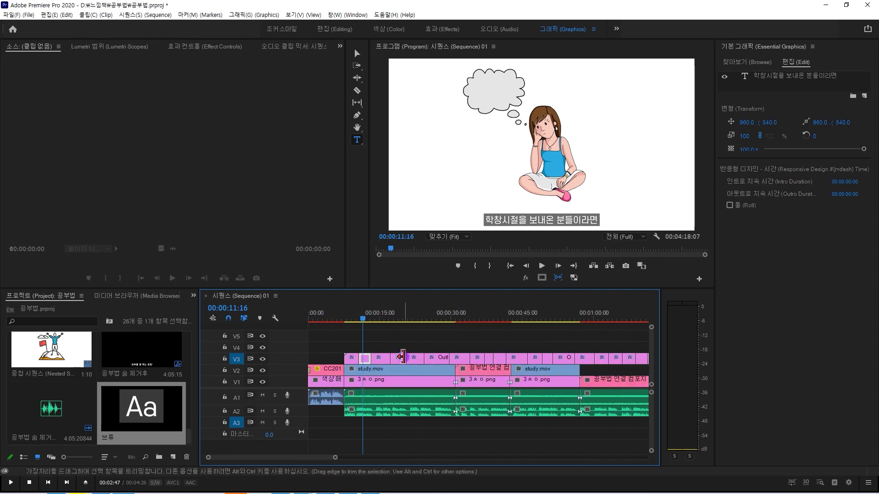
Select all V3 subtitle clips from the third one onward with Track Select Forward and apply the 보류 text style to them
key("a")
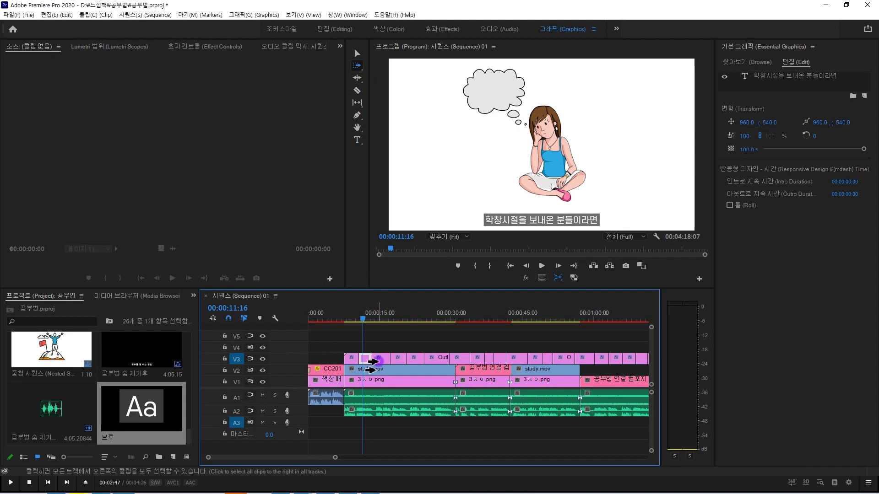
left_click(372, 361, "shift")
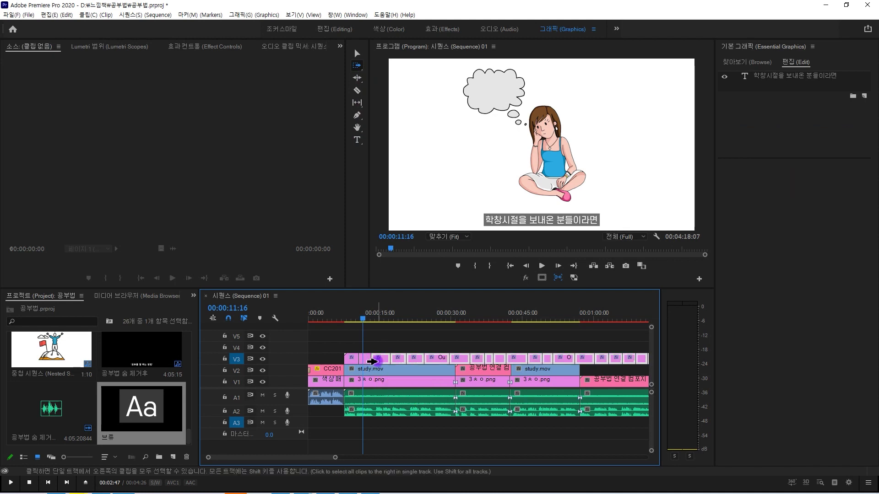
key("minus")
key("minus")
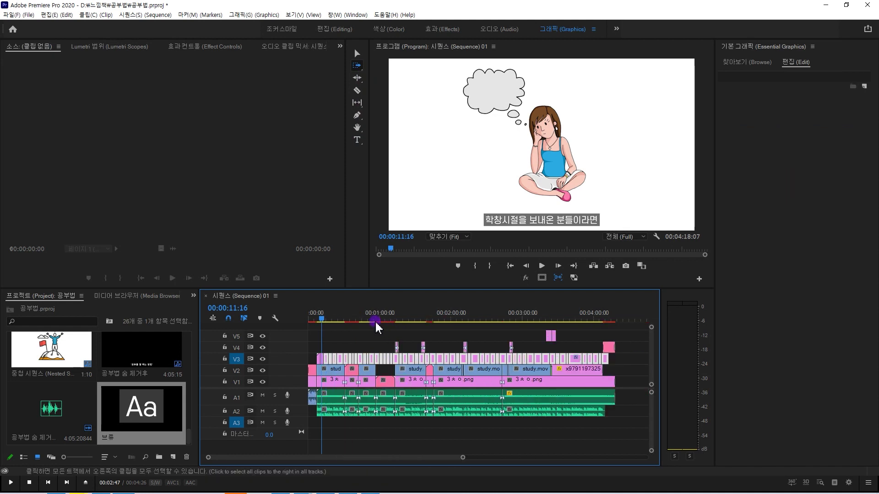
key("equal")
key("equal")
key("equal")
key("equal")
key("minus")
mouse_move(419, 321)
left_mouse_down()
mouse_move(453, 322)
mouse_move(428, 321)
left_mouse_up()
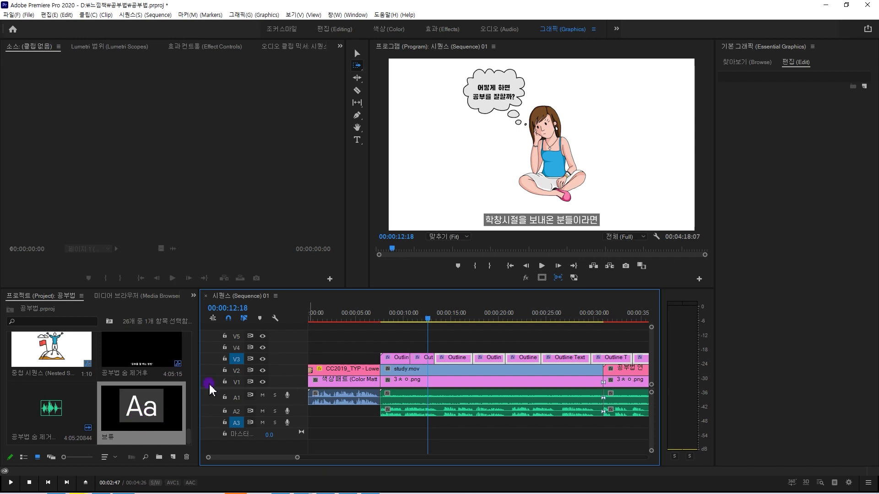
left_click_drag(170, 405, 458, 359)
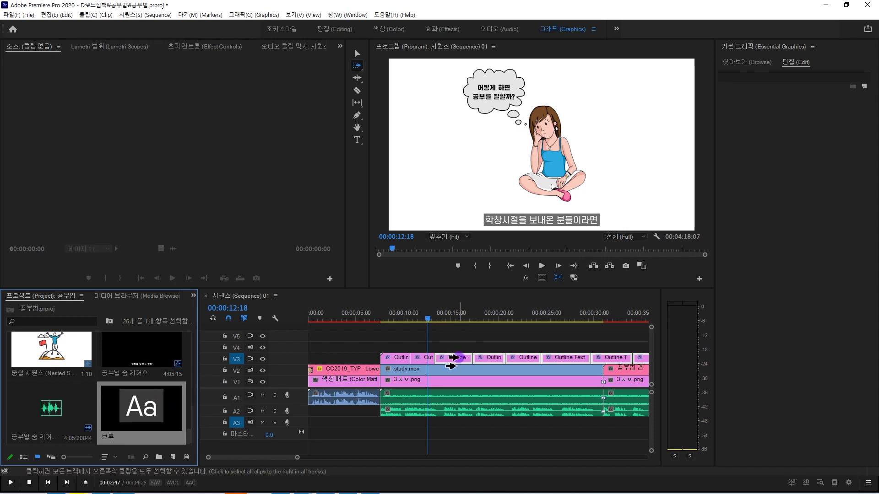
Change the background colour of the first subtitle's text layer to FFAAAA
left_click_drag(465, 319, 402, 321)
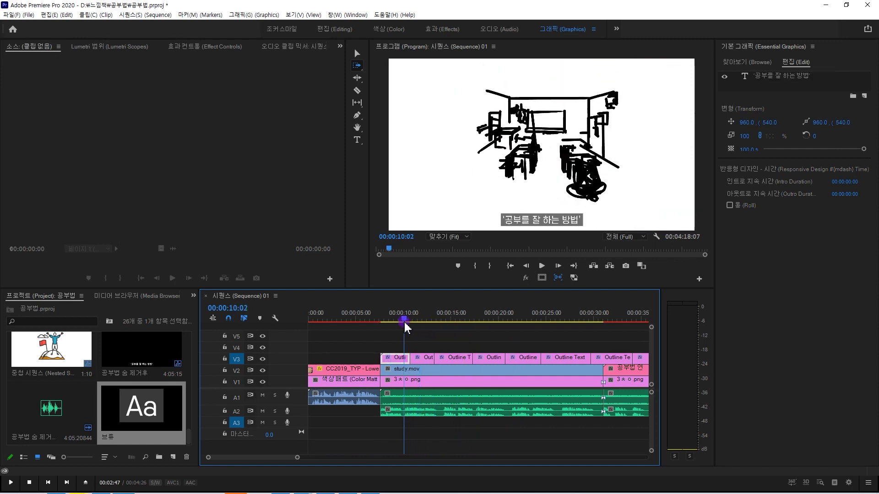
key("v")
left_click(402, 359)
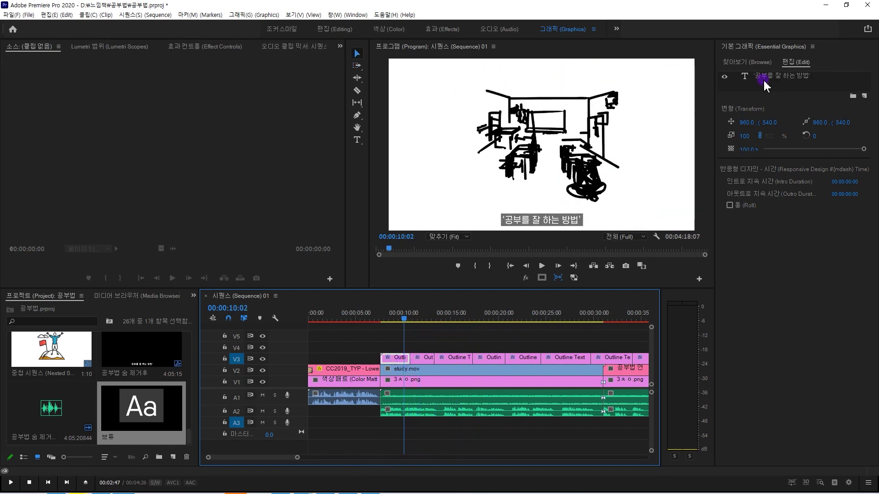
left_click(787, 75)
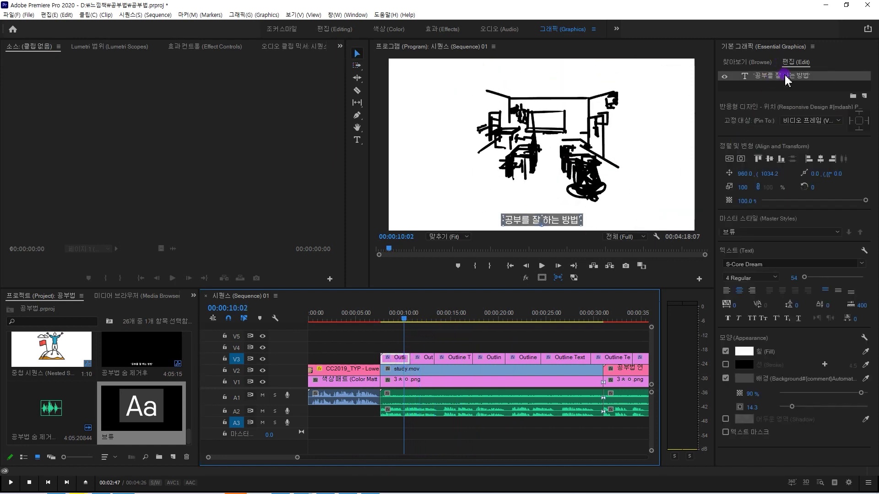
left_click(746, 381)
left_click_drag(396, 272, 367, 322)
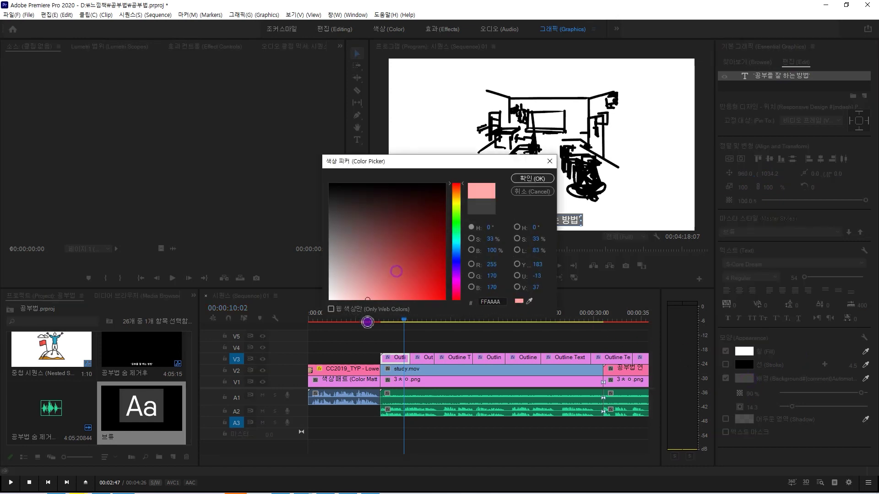
left_click(532, 178)
Create a master text style named 1 from the first subtitle's recoloured formatting
left_click(768, 232)
left_click(738, 241)
type("1")
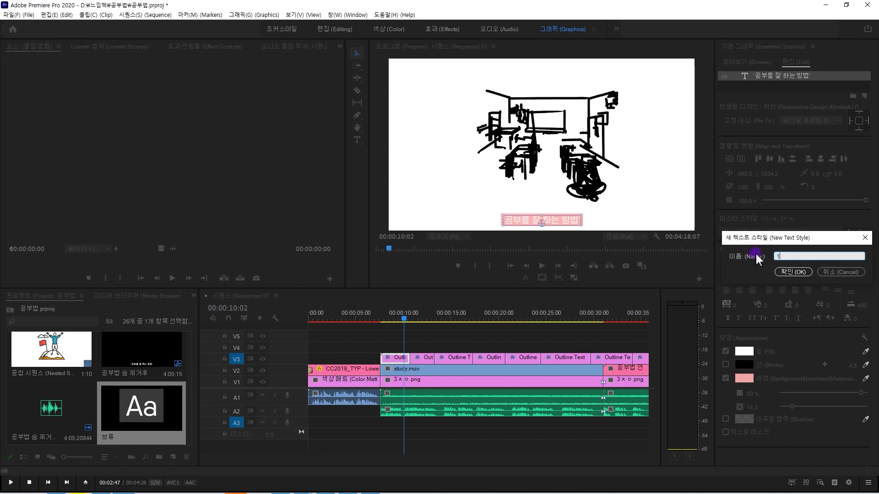
left_click(793, 272)
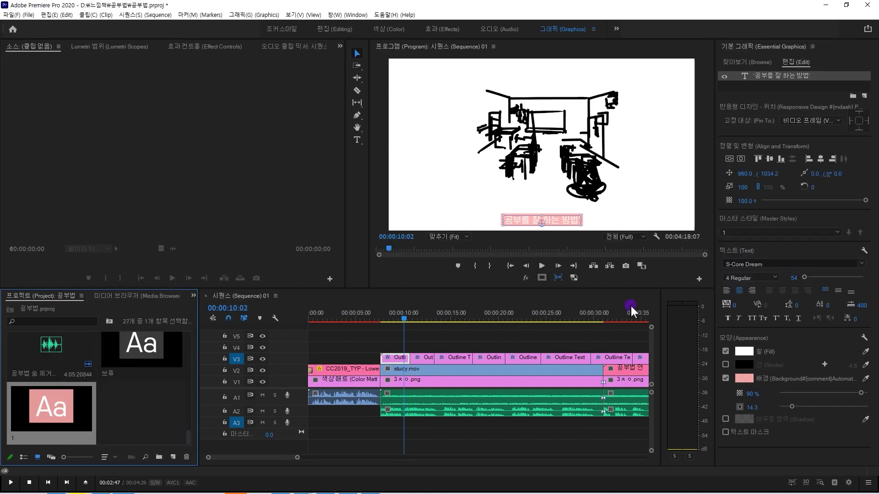
Select all V3 subtitle clips from the second one onward with Track Select Forward and apply the master text style 1 to them
left_click(431, 350)
key("a")
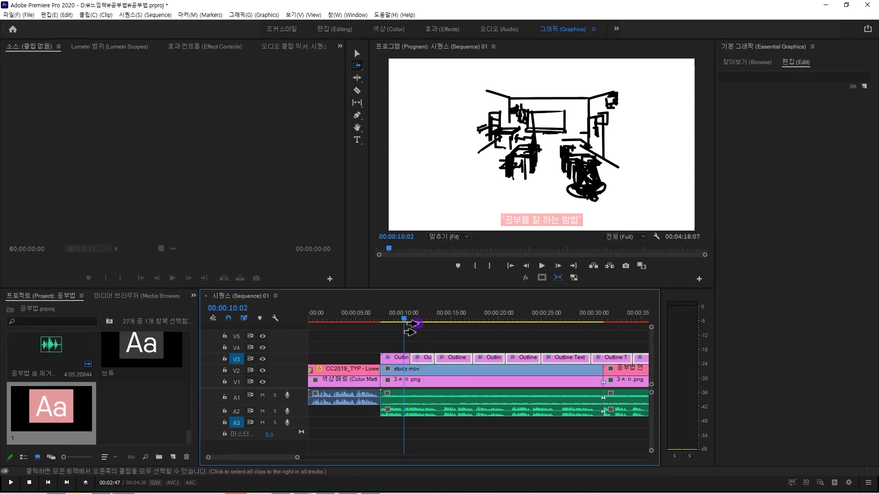
left_click(422, 319)
left_click_drag(91, 393, 427, 362)
left_click_drag(425, 316, 603, 325)
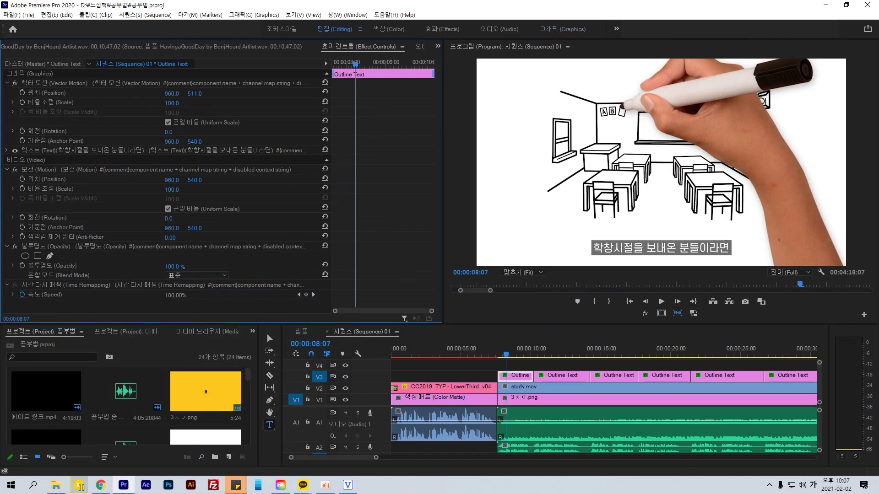
Set the first V3 subtitle's Vector Motion vertical position to 293 and select all subtitle clips after it with Track Select Forward
left_click_drag(194, 94, 95, 94)
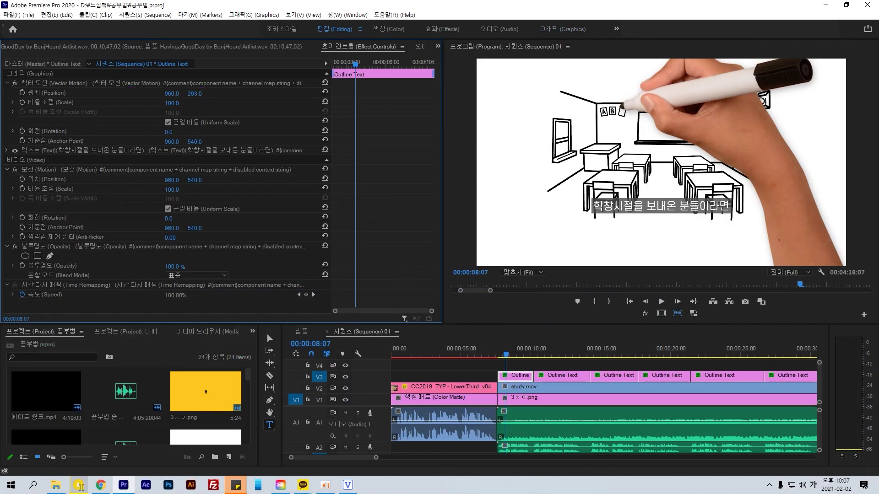
left_click(113, 85)
mouse_move(504, 353)
left_mouse_down()
mouse_move(613, 353)
mouse_move(544, 354)
left_mouse_up()
key("a")
left_click(551, 376)
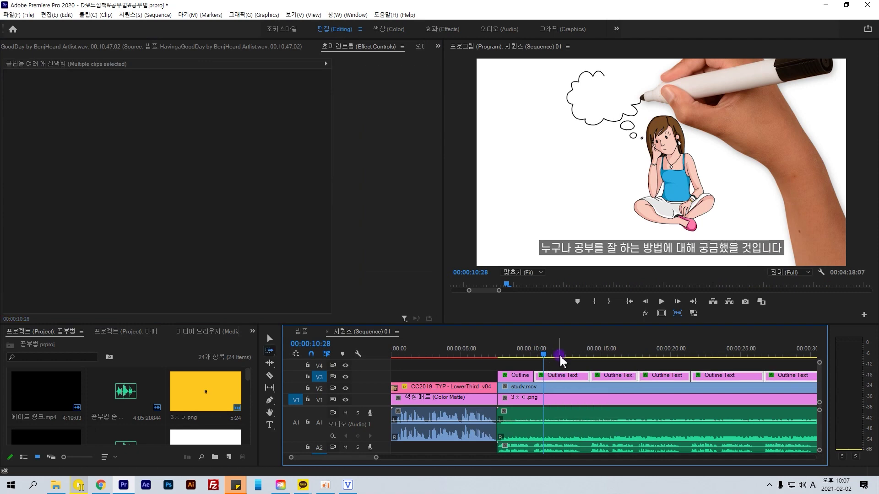
mouse_move(552, 355)
left_mouse_down()
mouse_move(719, 355)
mouse_move(616, 357)
left_mouse_up()
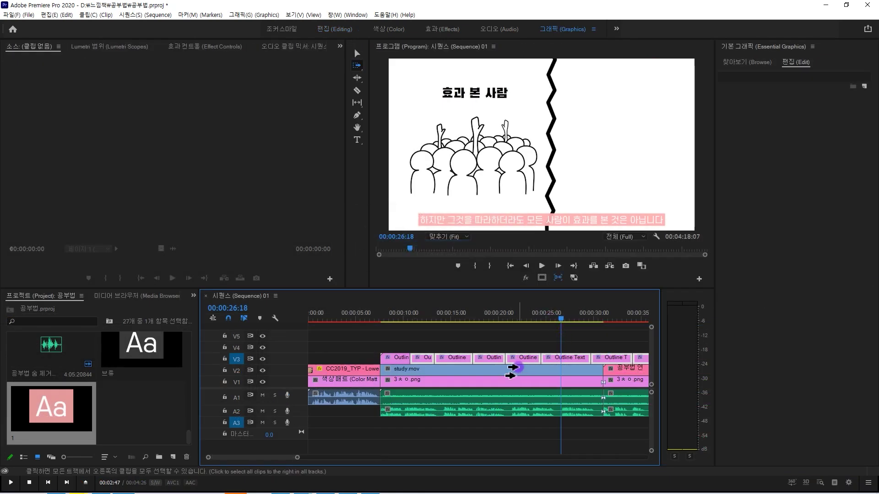
Select only the V3 subtitle clip at 00:00:26:18 with the Selection tool
key("v")
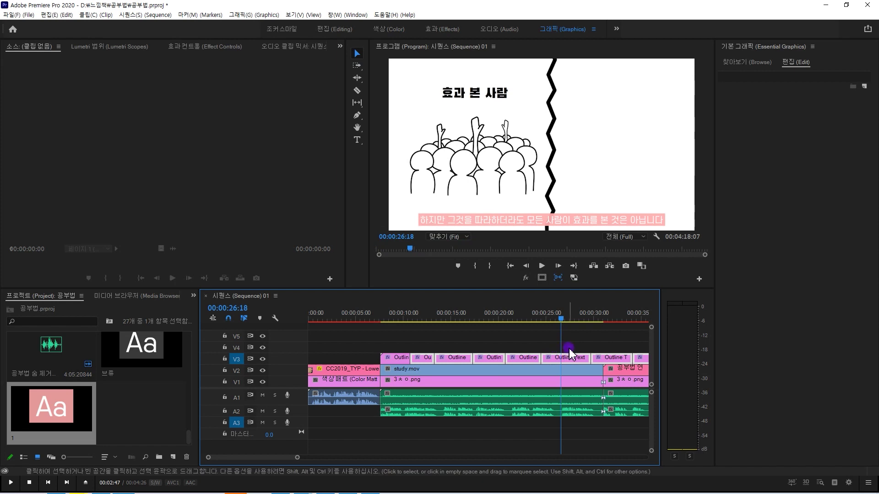
left_click(569, 358)
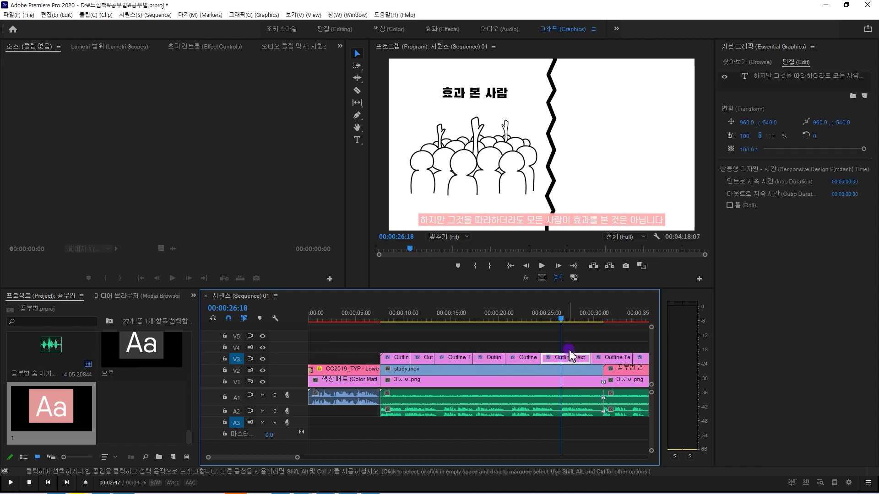